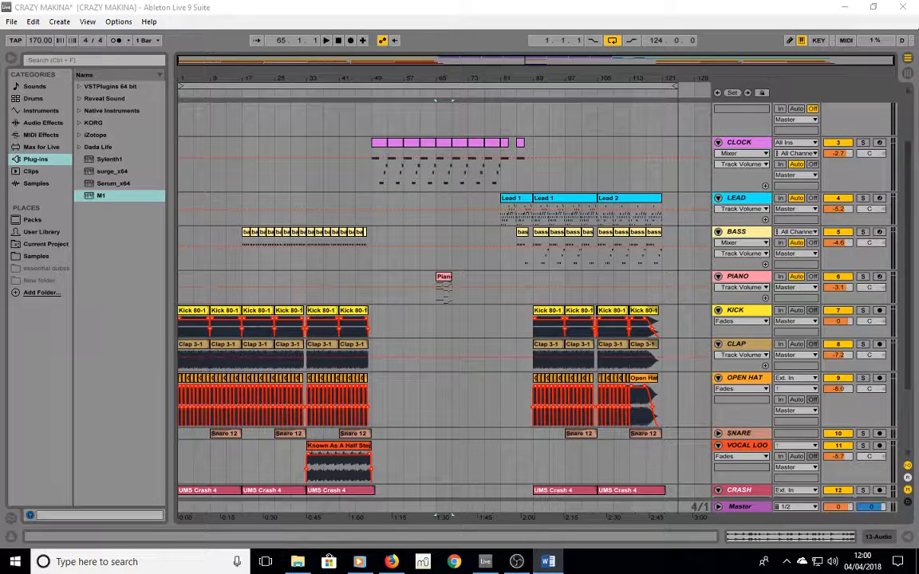
{"action": "scroll", "coordinate": [513, 222], "scroll_direction": "up", "scroll_amount": 3}
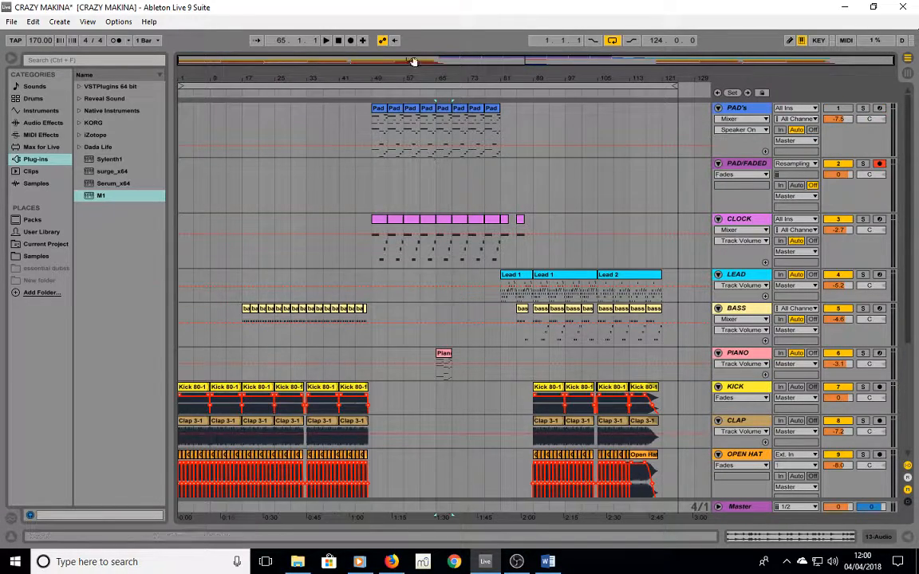
{"action": "key", "text": "z"}
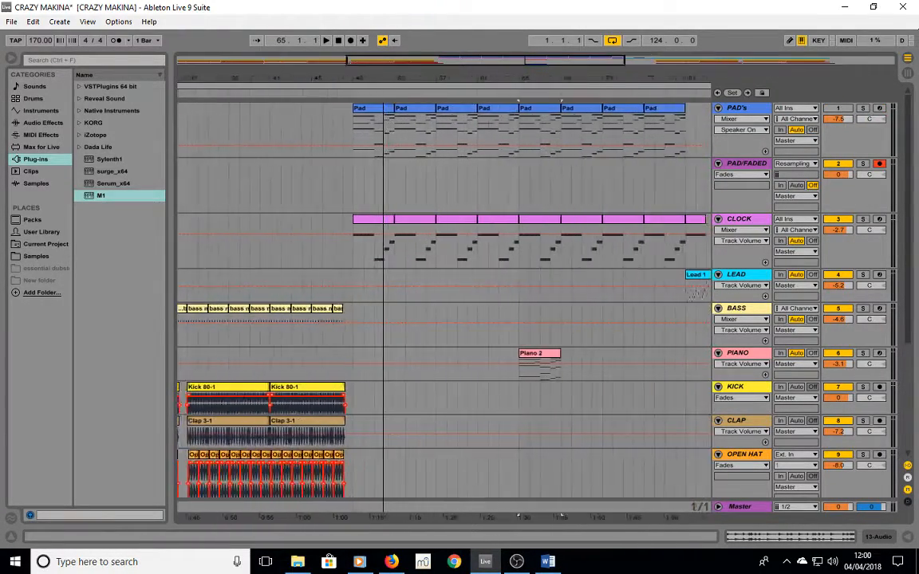
{"action": "left_click", "coordinate": [349, 151]}
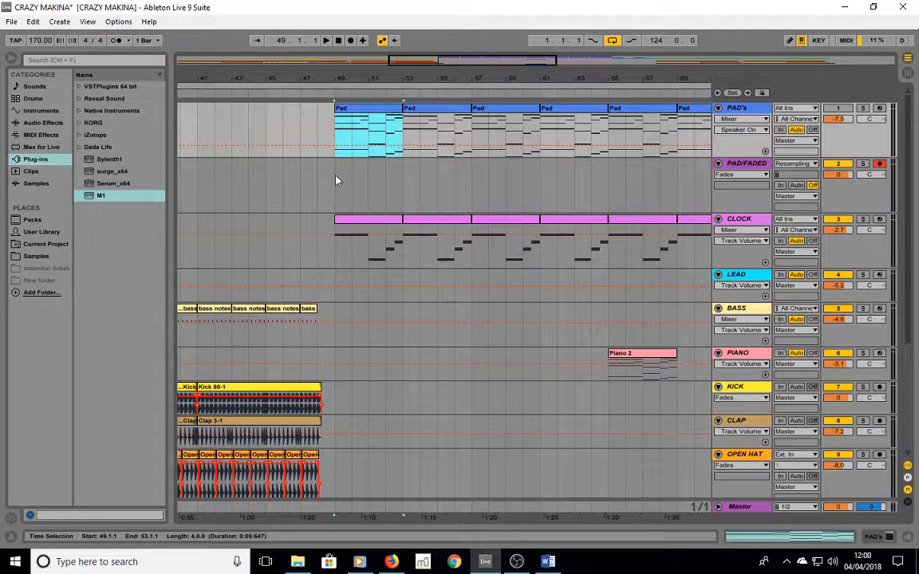
{"action": "left_click_drag", "start_coordinate": [335, 174], "coordinate": [390, 160]}
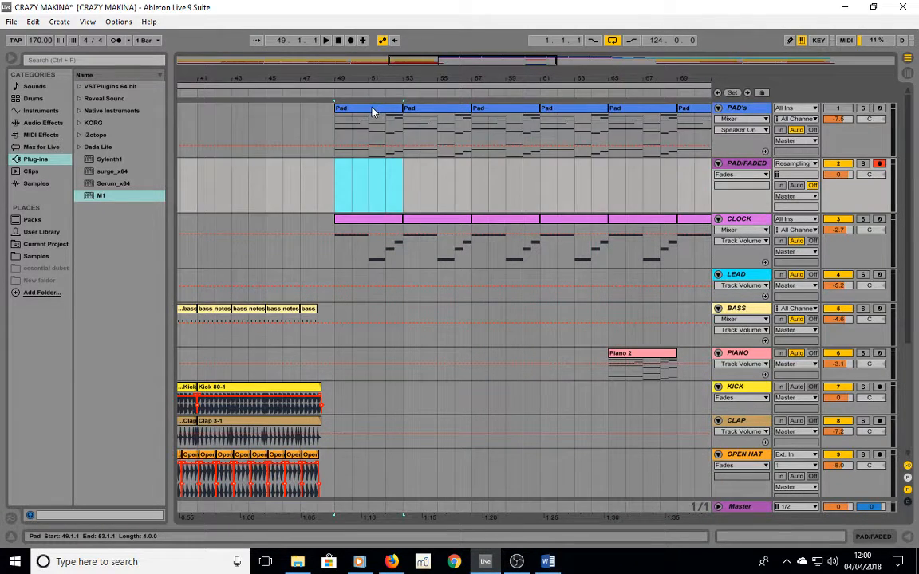
{"action": "left_click", "coordinate": [374, 108]}
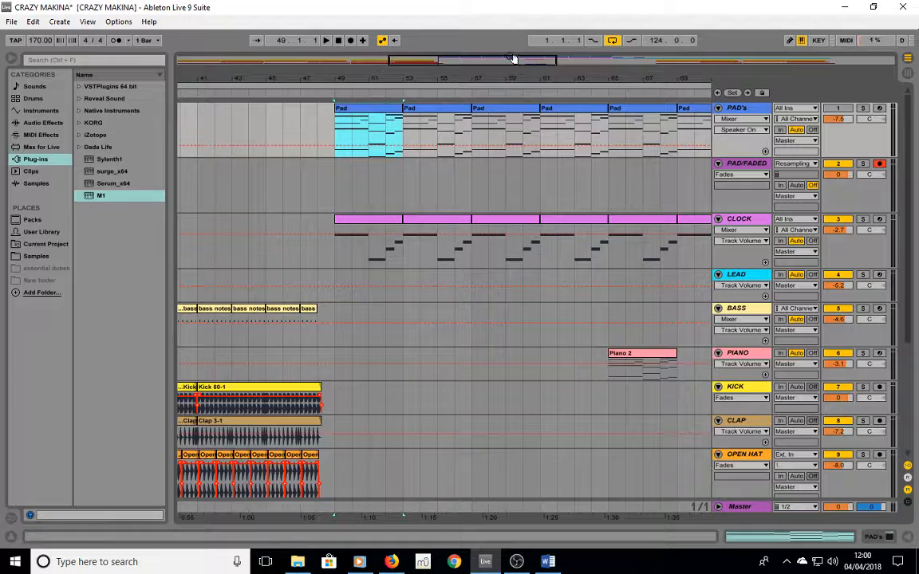
{"action": "left_click_drag", "start_coordinate": [511, 75], "coordinate": [505, 74]}
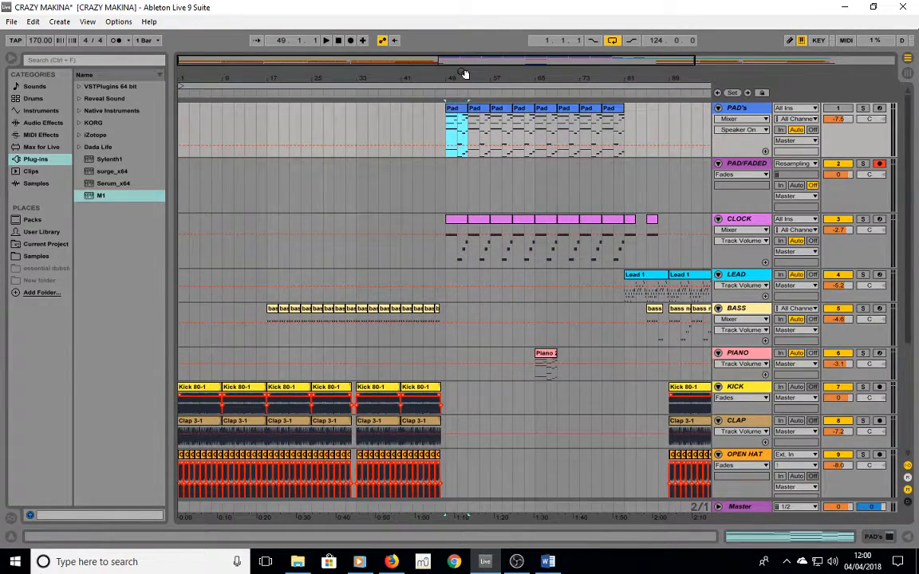
{"action": "left_click_drag", "start_coordinate": [465, 74], "coordinate": [464, 128]}
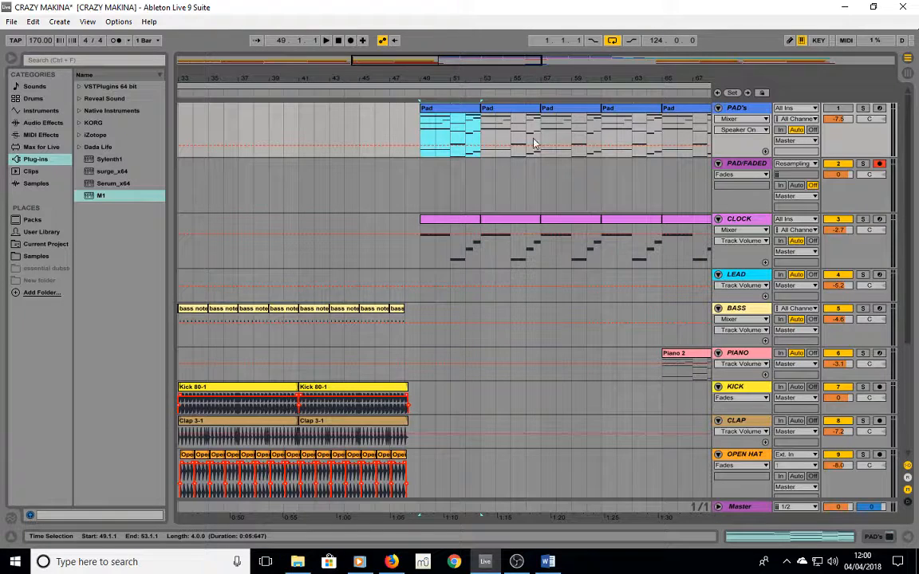
- Delete the PAD/FADED track and insert a new audio track directly below the PAD's track
{"action": "left_click", "coordinate": [738, 166]}
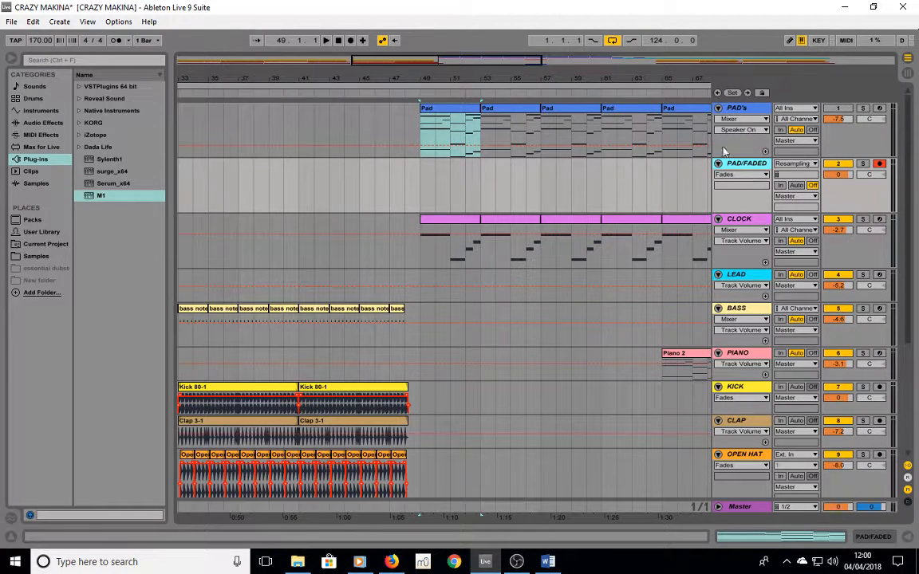
{"action": "key", "text": "Delete"}
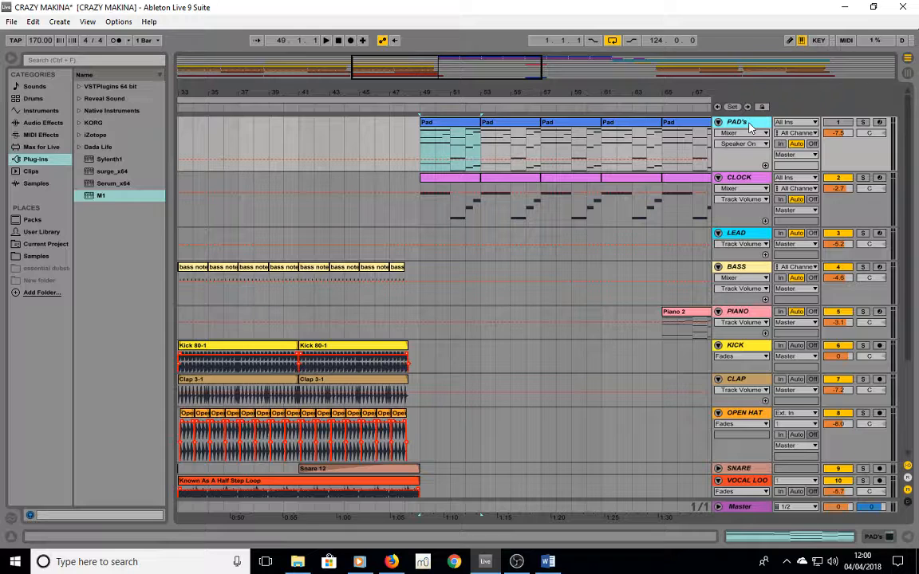
{"action": "key", "text": "ctrl+t"}
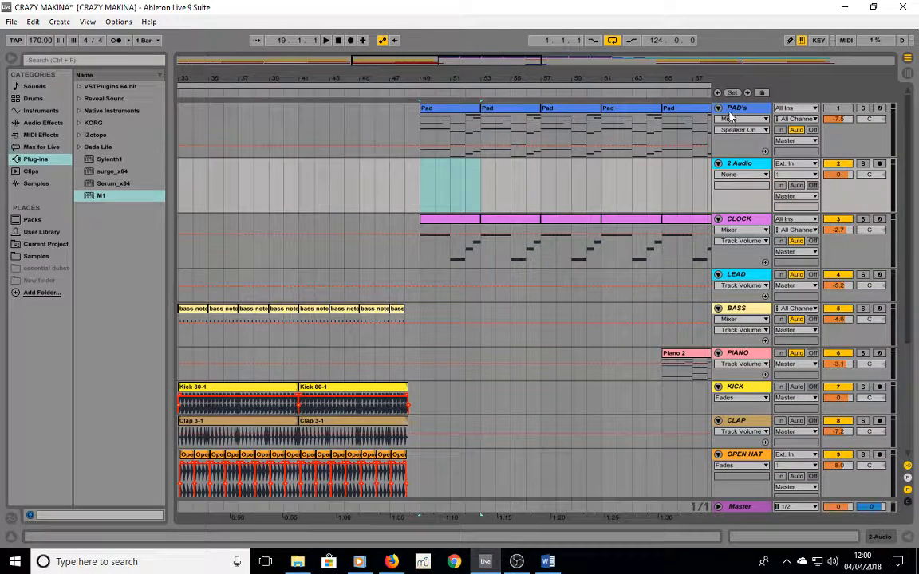
{"action": "left_click", "coordinate": [740, 110]}
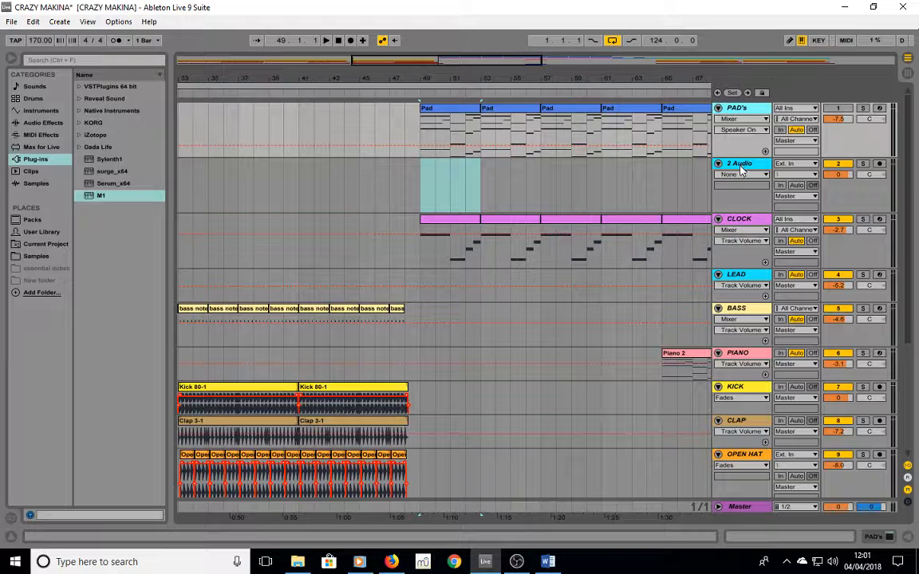
{"action": "left_click", "coordinate": [746, 221]}
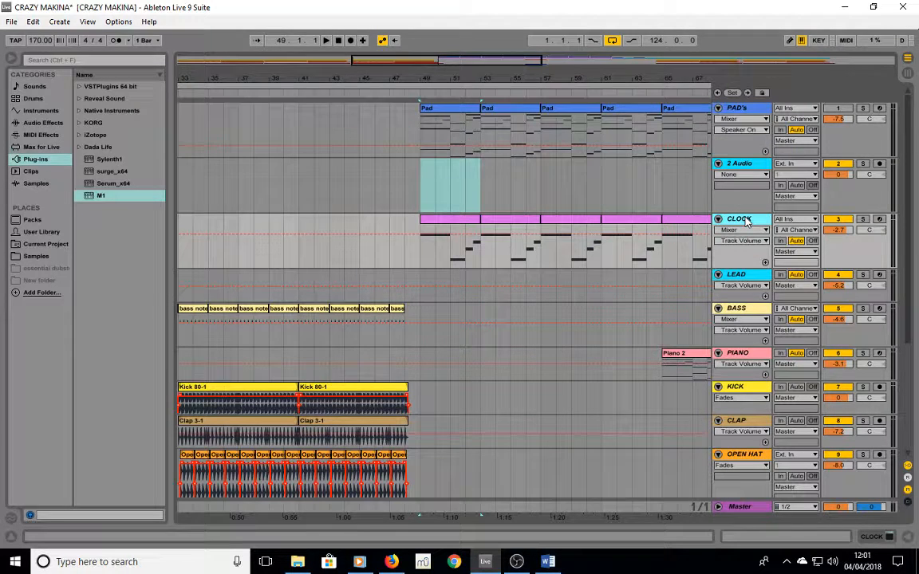
{"action": "key", "text": "ctrl+t"}
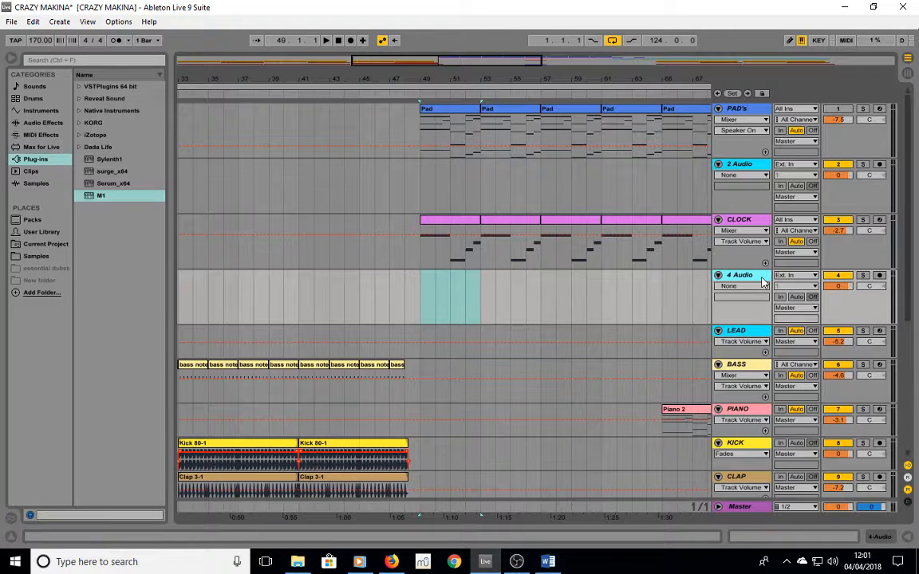
{"action": "key", "text": "Delete"}
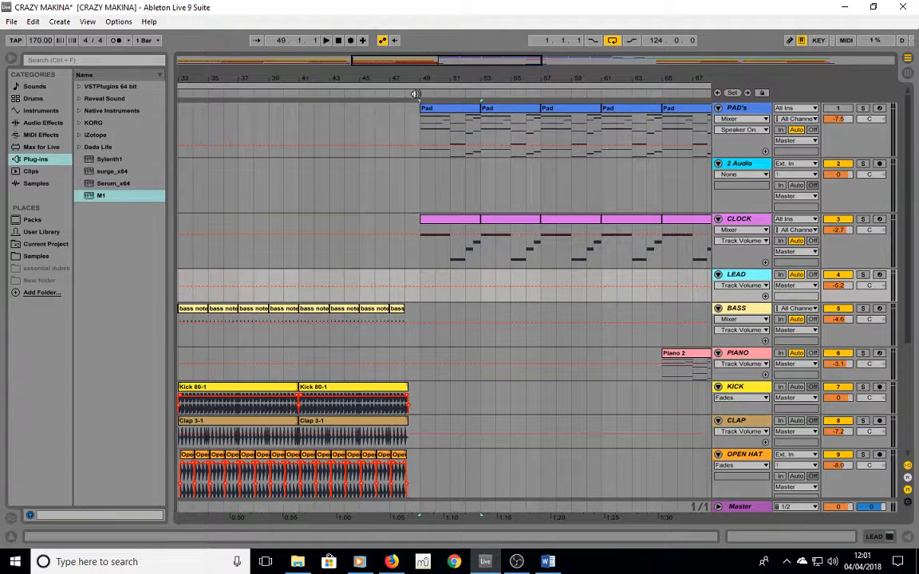
- Activate the PAD's track and audition the arrangement from bar 49
{"action": "left_click", "coordinate": [420, 124]}
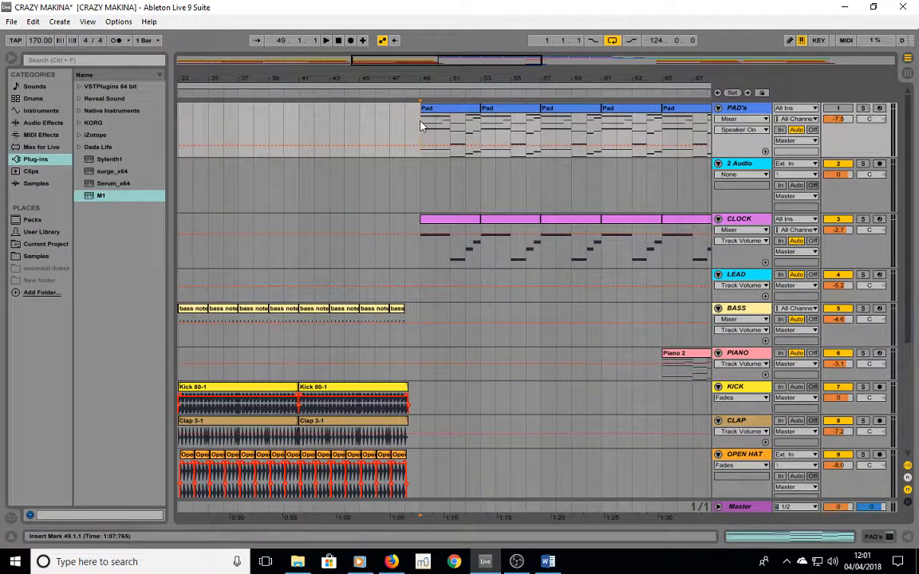
{"action": "key", "text": "space"}
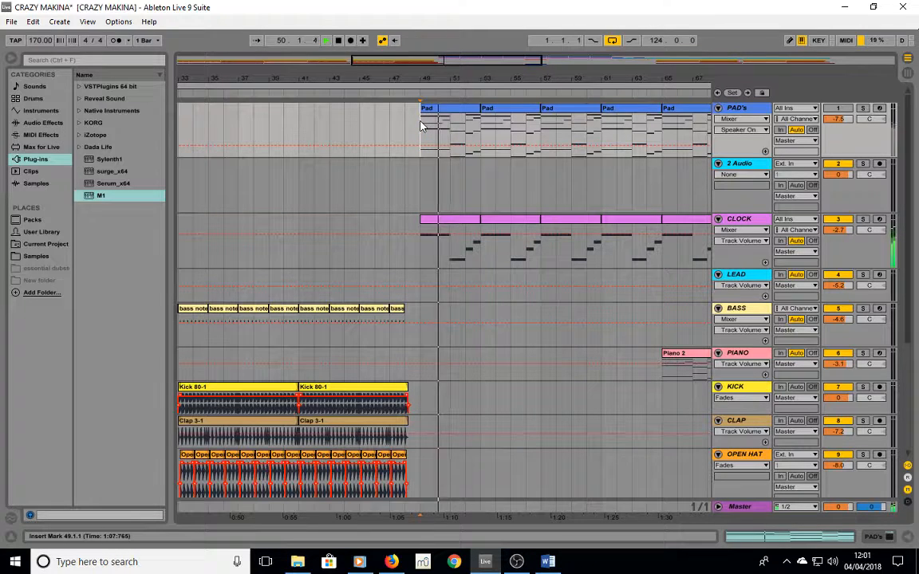
{"action": "key", "text": "space"}
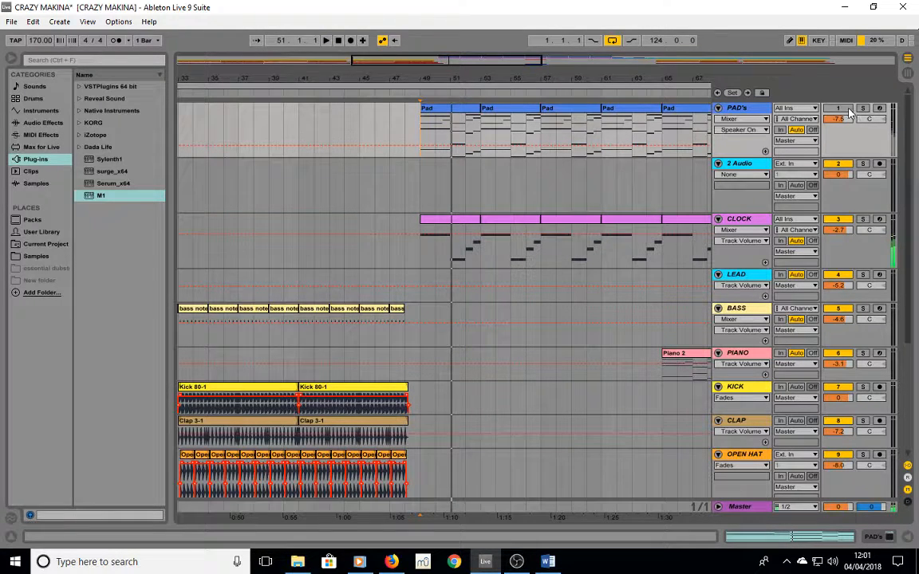
{"action": "key", "text": "space"}
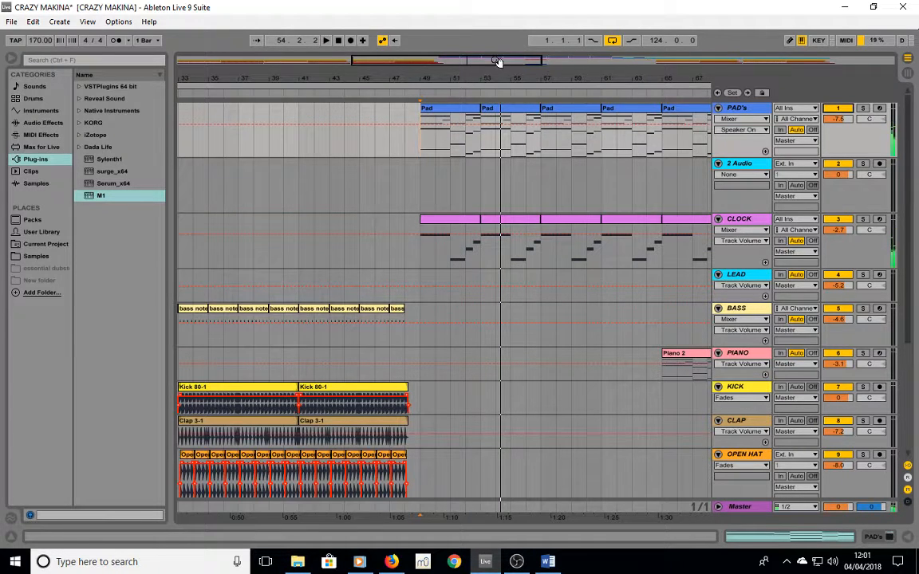
{"action": "key", "text": "space"}
- Solo the PAD's track and arm the 2 Audio track for recording with its input set to Resampling
{"action": "scroll", "coordinate": [256, 144], "scroll_direction": "right", "scroll_amount": 4}
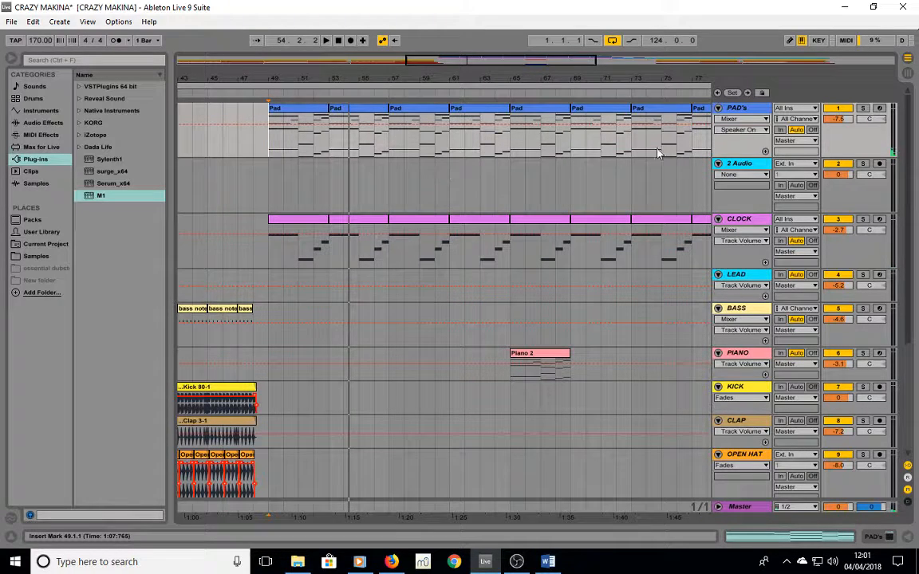
{"action": "left_click", "coordinate": [864, 108]}
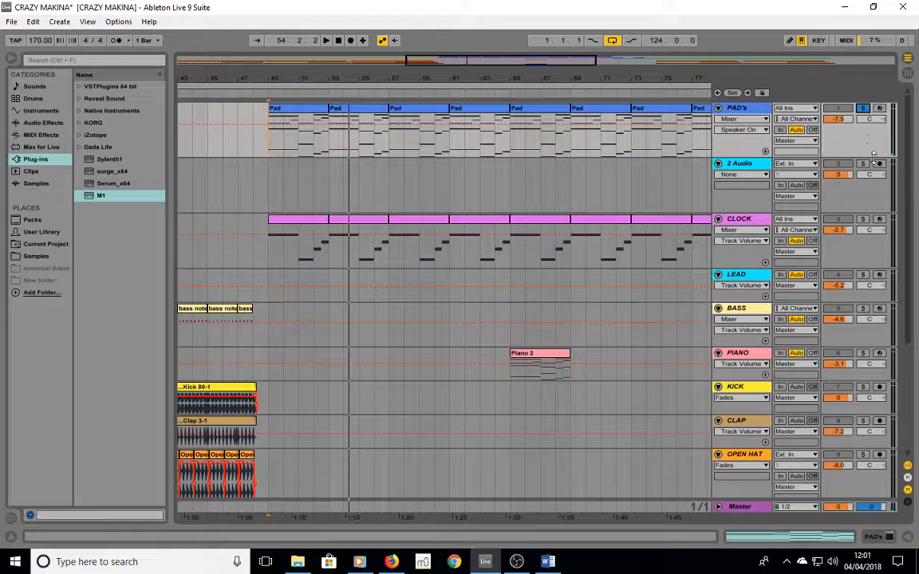
{"action": "left_click", "coordinate": [765, 185]}
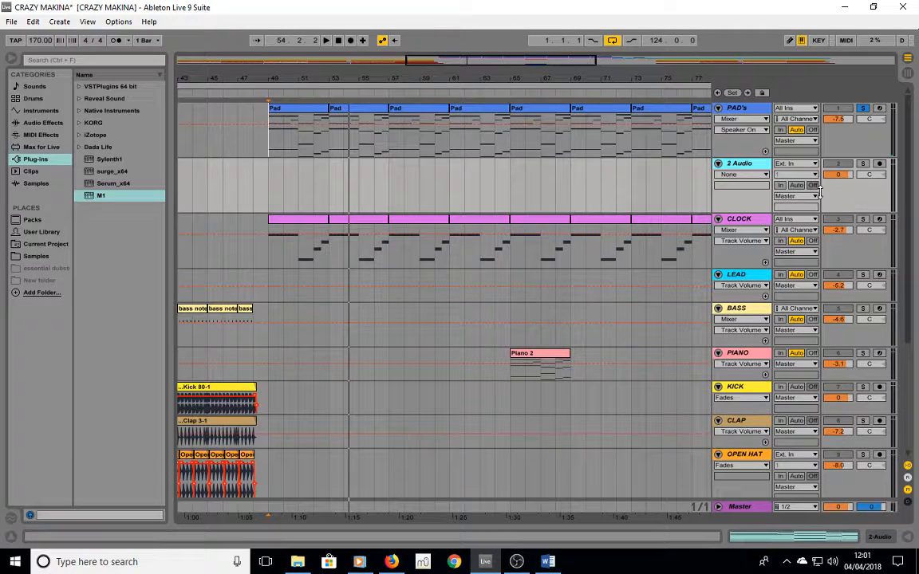
{"action": "left_click", "coordinate": [786, 165]}
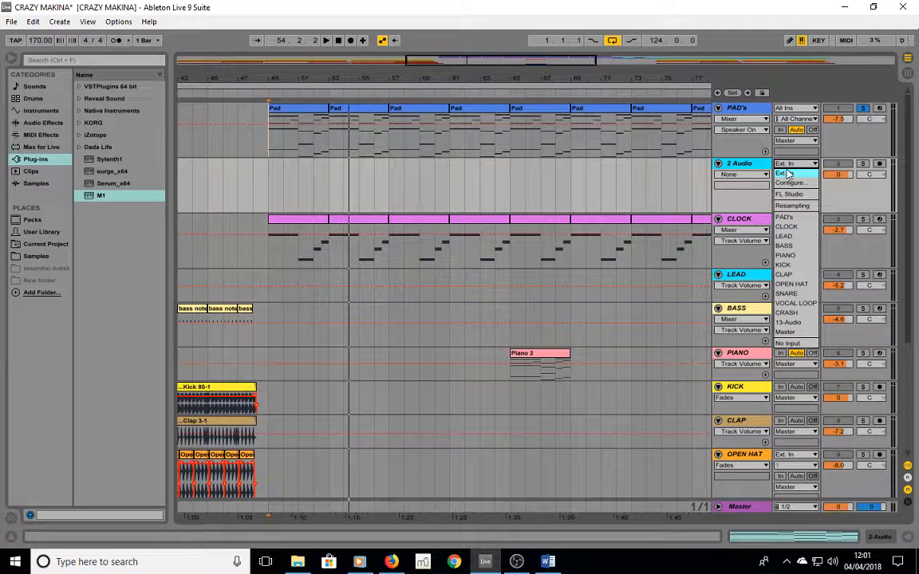
{"action": "left_click", "coordinate": [792, 205]}
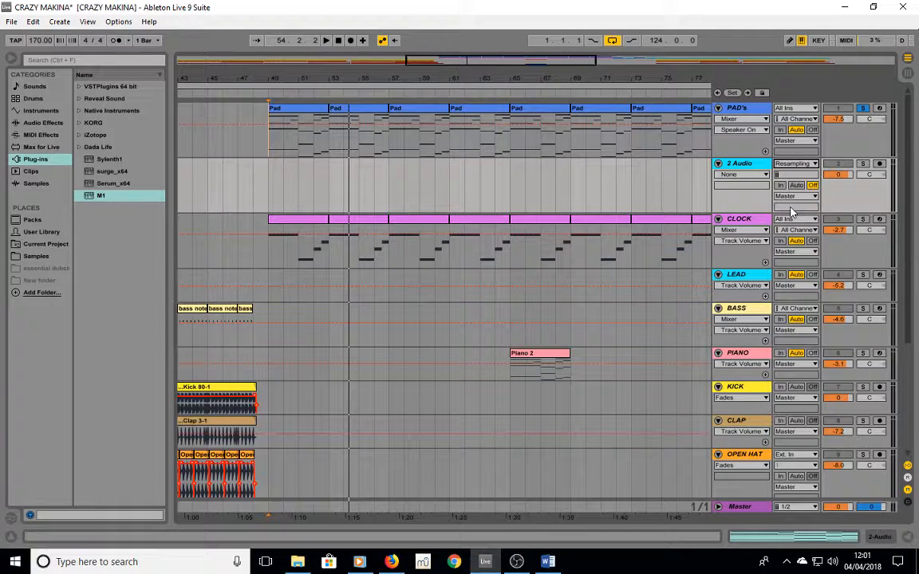
{"action": "left_click", "coordinate": [879, 166]}
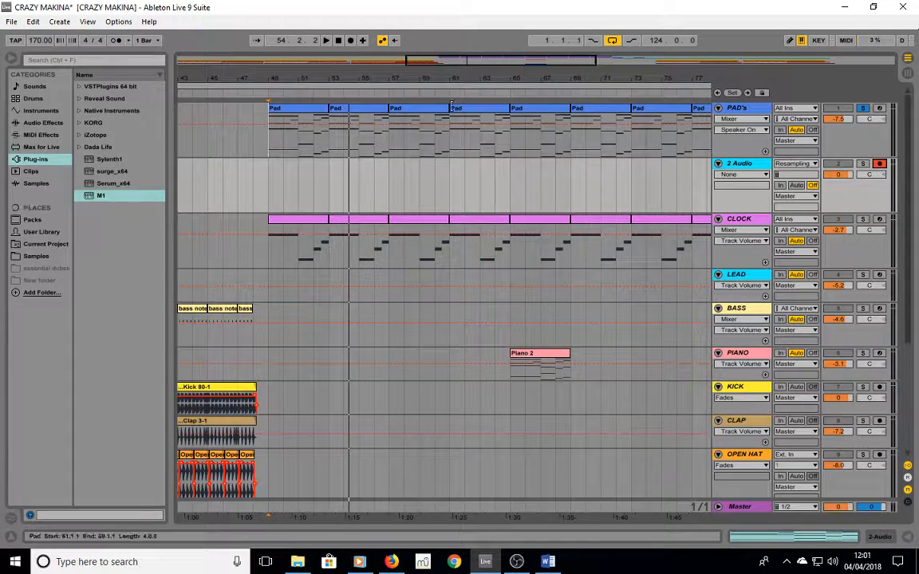
- Record the soloed pad from bar 49 into the 2 Audio track and trim the recorded clip so it ends at bar 53
{"action": "left_click", "coordinate": [351, 41]}
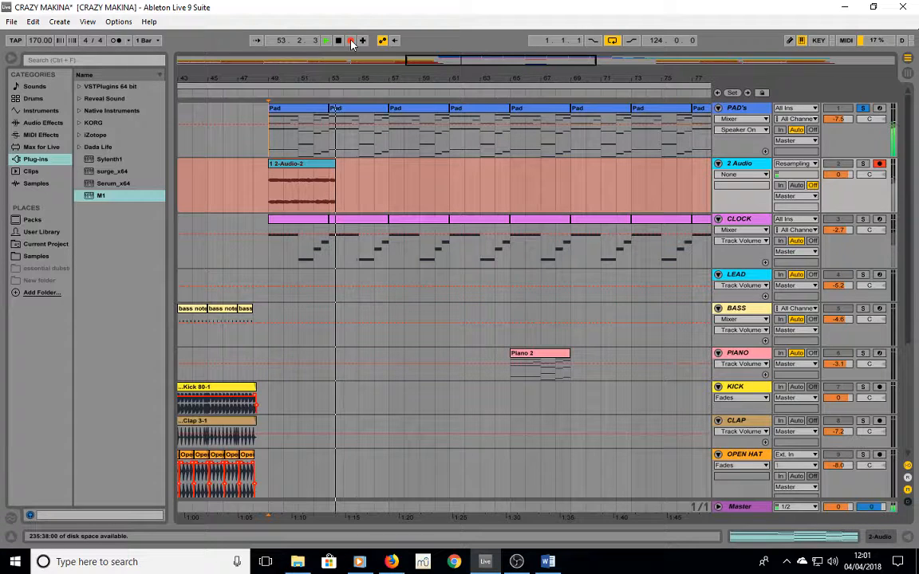
{"action": "left_click", "coordinate": [351, 41]}
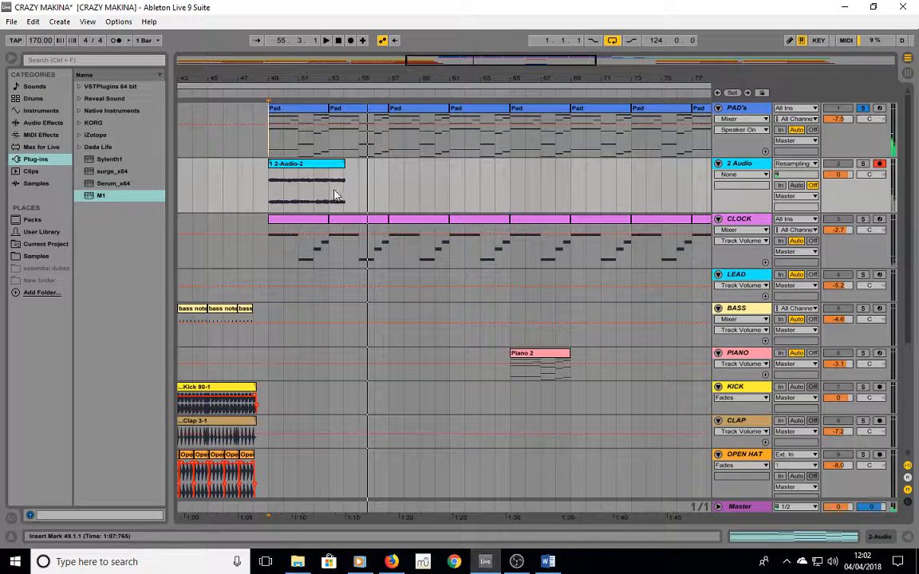
{"action": "left_click", "coordinate": [305, 151]}
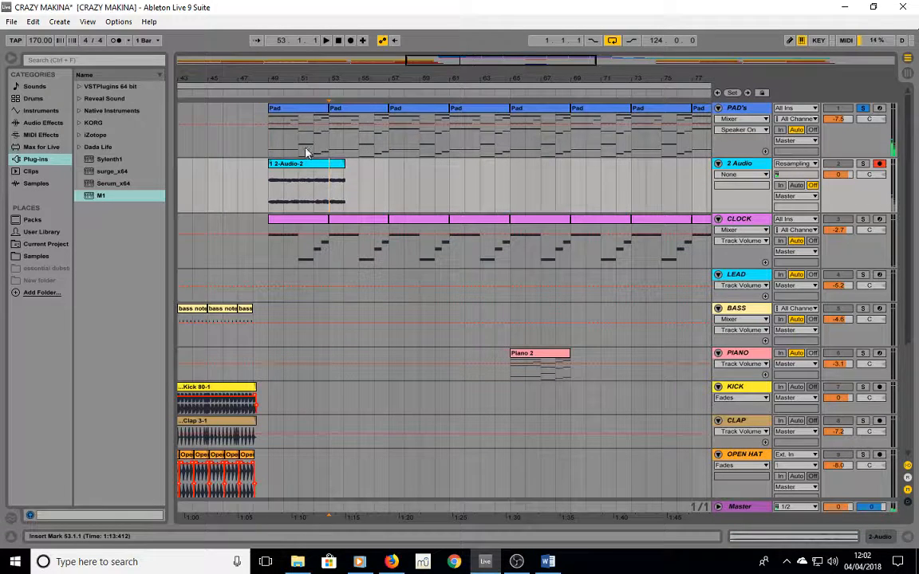
{"action": "left_click", "coordinate": [334, 191]}
{"action": "key", "text": "ctrl+e"}
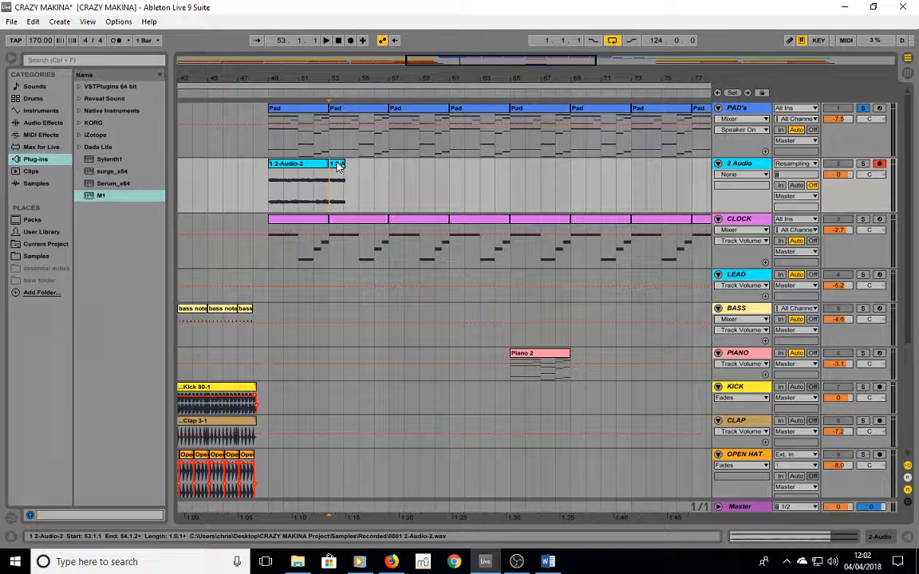
{"action": "left_click_drag", "start_coordinate": [329, 190], "coordinate": [345, 192]}
{"action": "key", "text": "ctrl+z"}
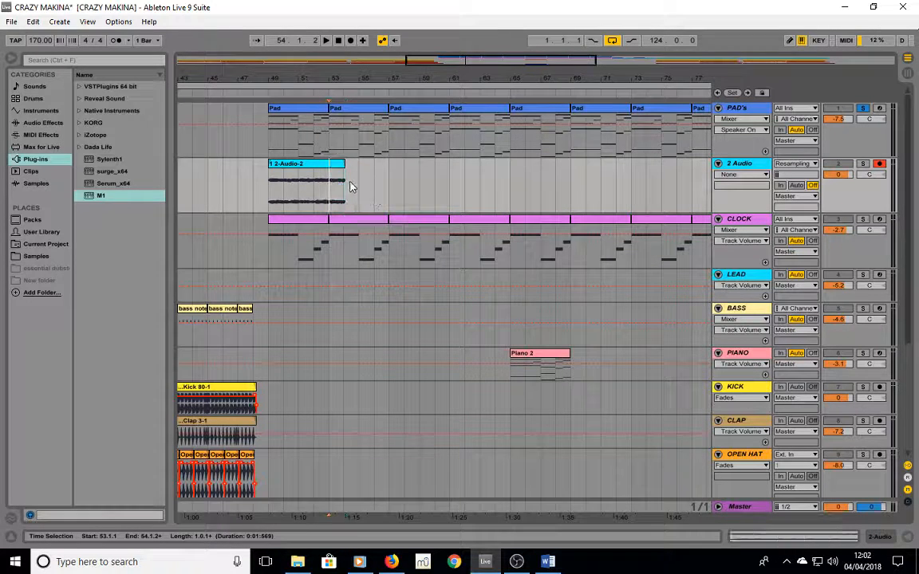
{"action": "left_click_drag", "start_coordinate": [339, 181], "coordinate": [345, 182]}
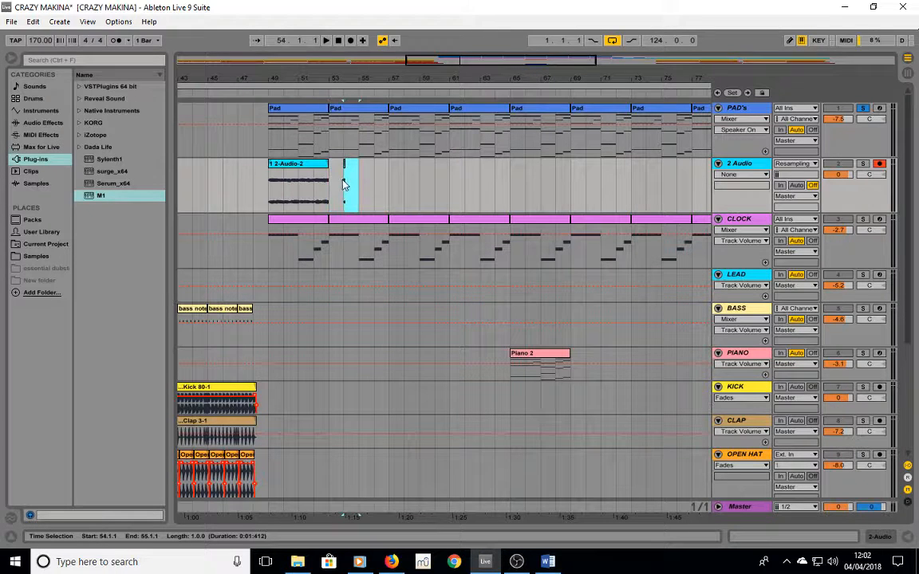
{"action": "key", "text": "Delete"}
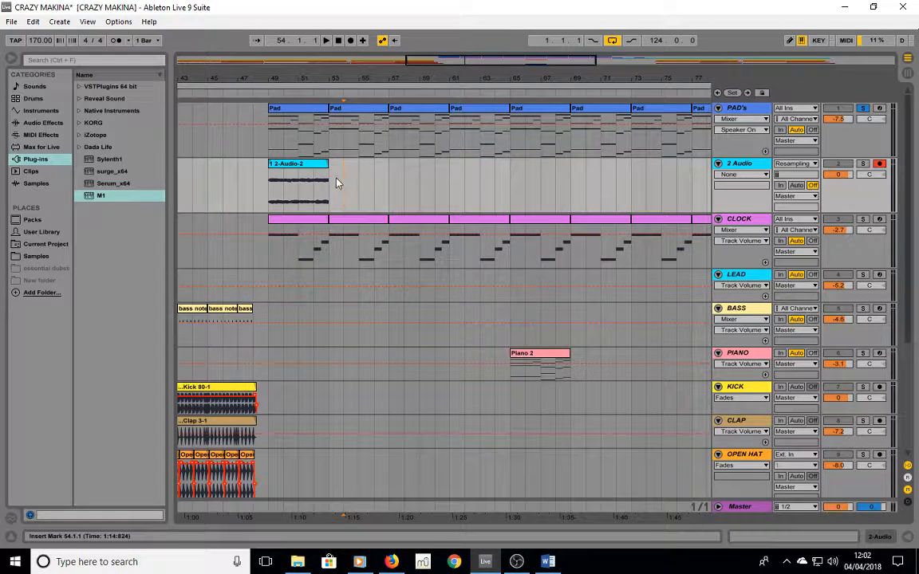
{"action": "left_click", "coordinate": [307, 163]}
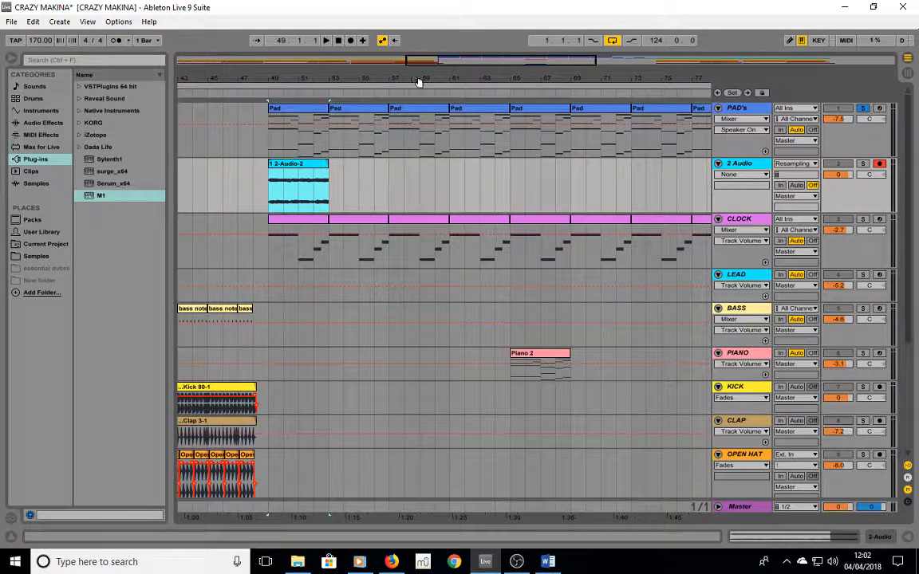
{"action": "scroll", "coordinate": [418, 82], "scroll_direction": "down", "scroll_amount": 3}
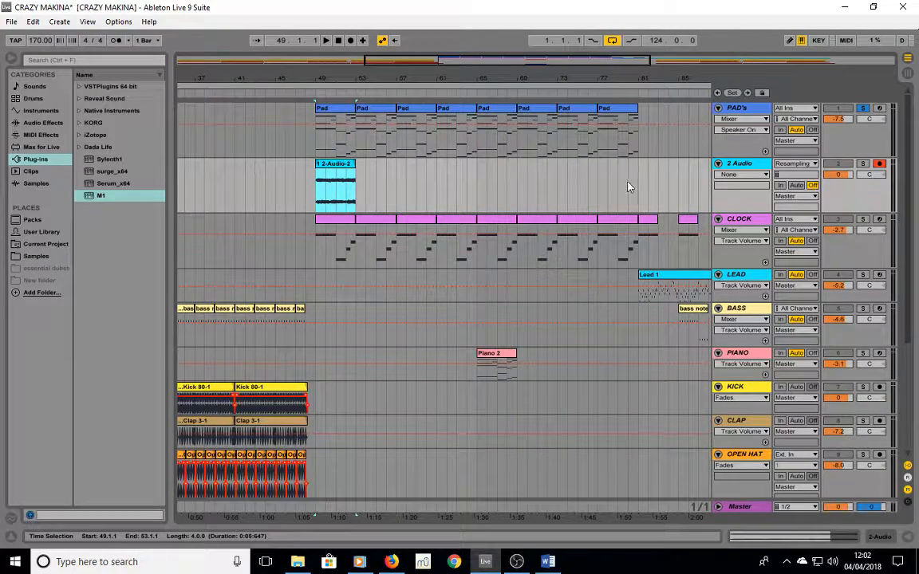
{"action": "left_click_drag", "start_coordinate": [639, 185], "coordinate": [318, 181]}
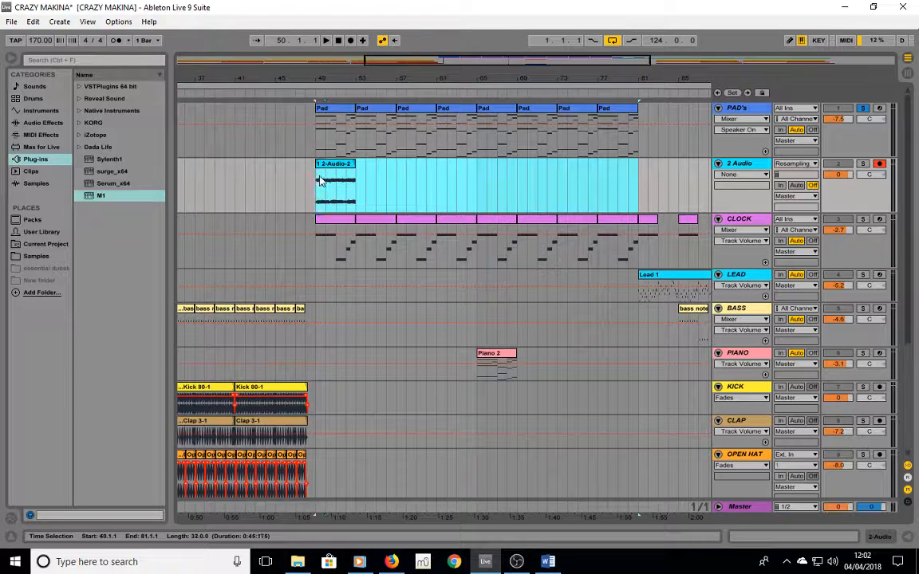
{"action": "left_click", "coordinate": [498, 175]}
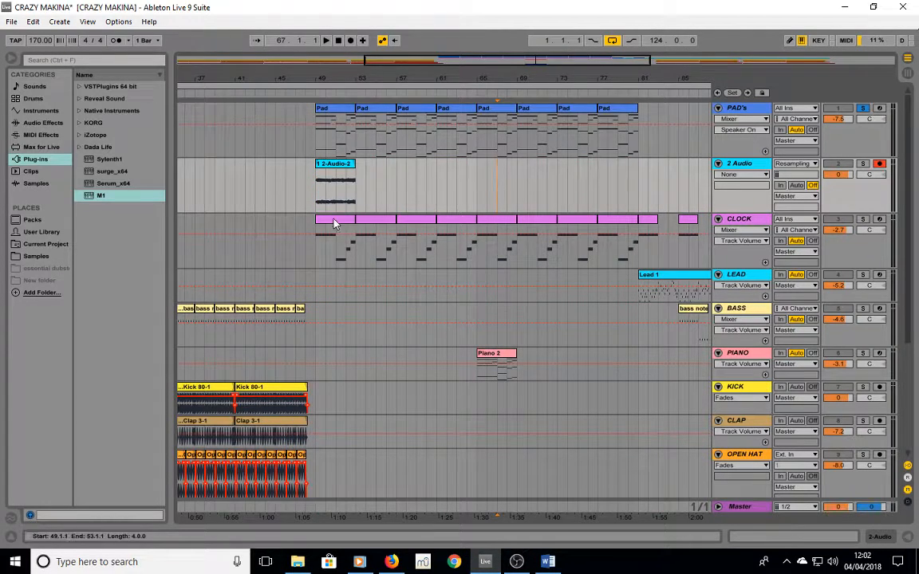
- Duplicate the recorded four-bar clip end to end on the 2 Audio track until it fills bars 49 to 81
{"action": "left_click", "coordinate": [337, 166]}
{"action": "left_click", "coordinate": [337, 166]}
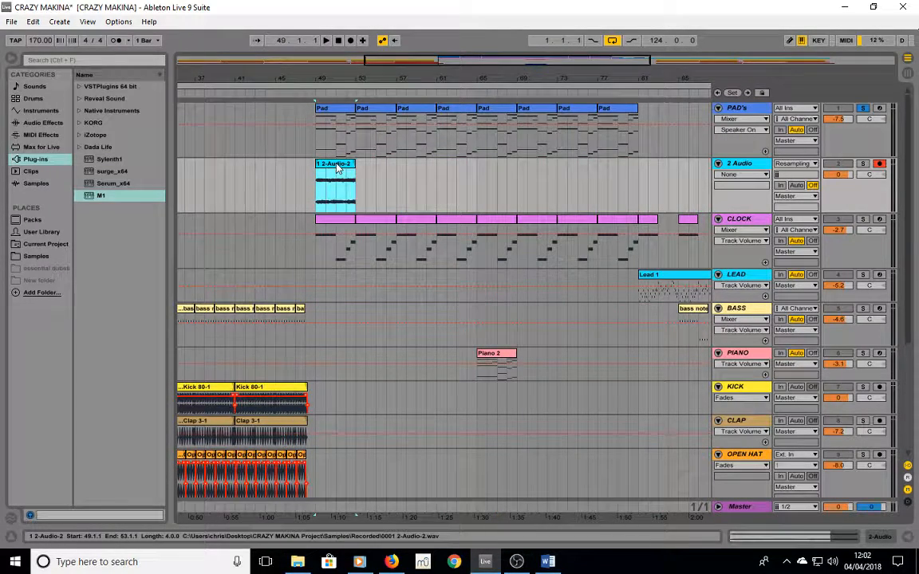
{"action": "key", "text": "ctrl+d"}
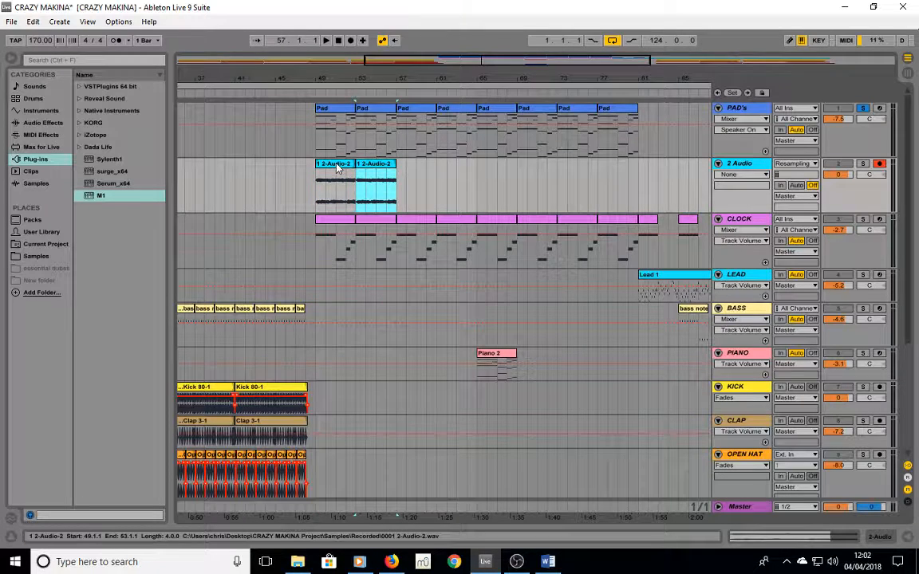
{"action": "key", "text": "ctrl+d"}
{"action": "key", "text": "ctrl+d"}
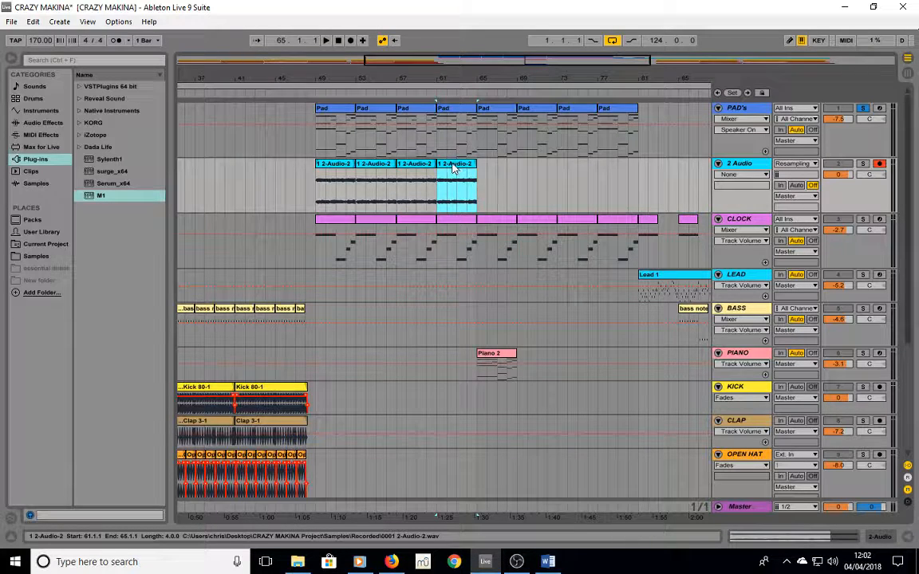
{"action": "mouse_move", "coordinate": [455, 169]}
{"action": "left_mouse_down"}
{"action": "mouse_move", "coordinate": [586, 166]}
{"action": "mouse_move", "coordinate": [632, 179]}
{"action": "mouse_move", "coordinate": [621, 171]}
{"action": "left_mouse_up"}
{"action": "left_click", "coordinate": [658, 184]}
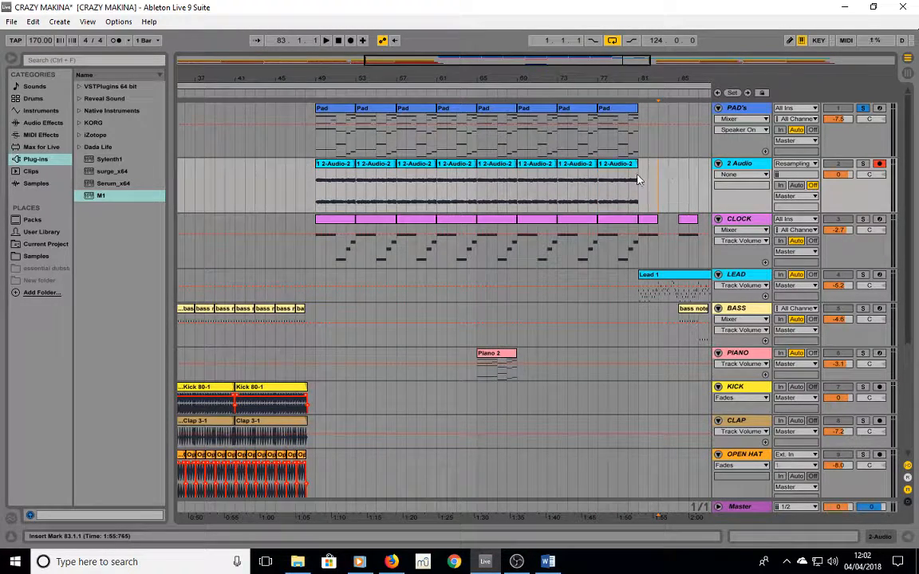
- Consolidate the duplicated clips on the 2 Audio track between bars 49 and 81 into one clip
{"action": "left_click_drag", "start_coordinate": [638, 180], "coordinate": [329, 179]}
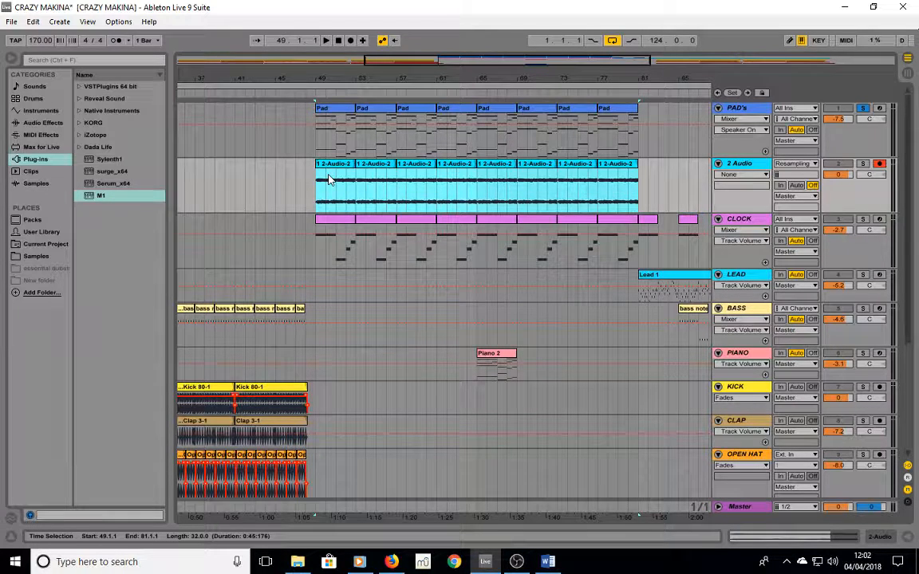
{"action": "key", "text": "ctrl+j"}
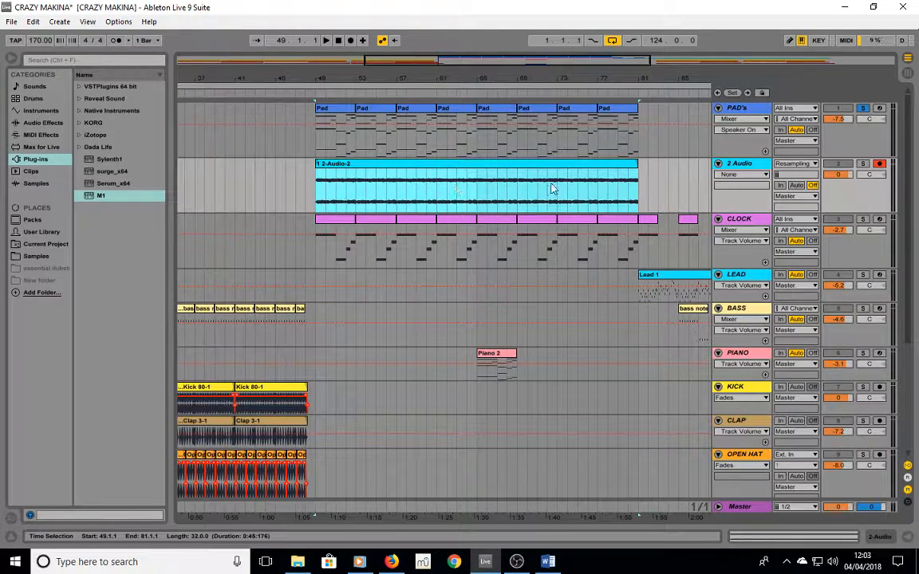
{"action": "left_click", "coordinate": [672, 184]}
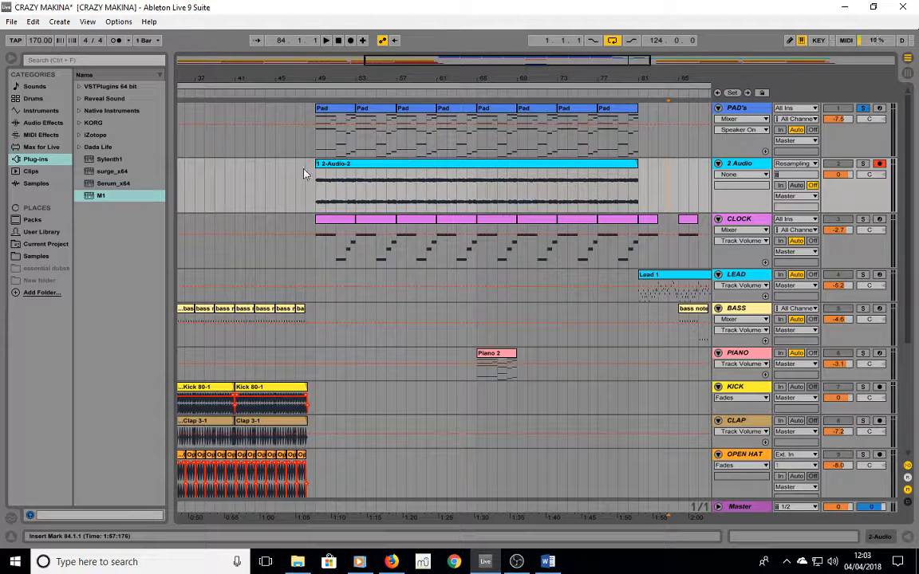
- Unsolo and deactivate the PAD's track, and play the arrangement from bar 49 to hear the resampled clip
{"action": "left_click", "coordinate": [323, 164]}
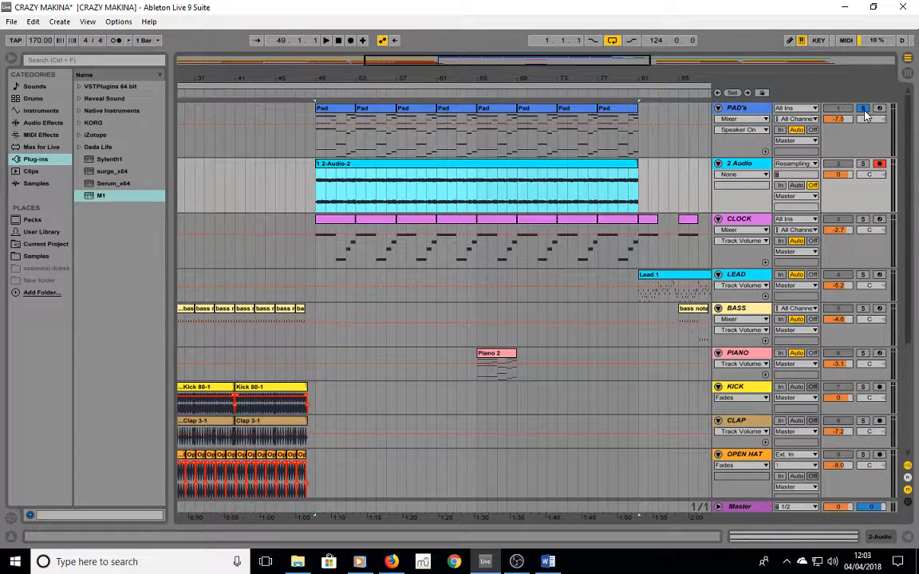
{"action": "left_click", "coordinate": [839, 168]}
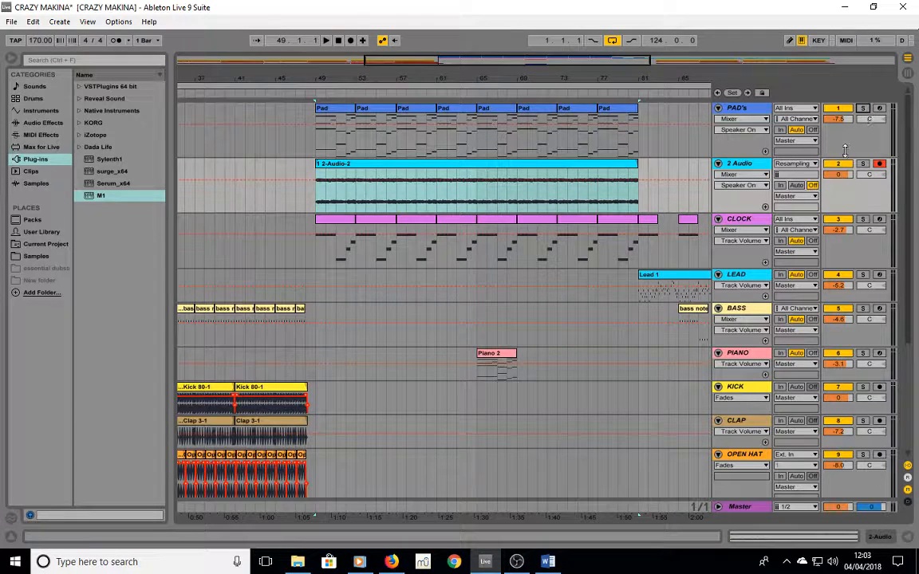
{"action": "left_click", "coordinate": [399, 167]}
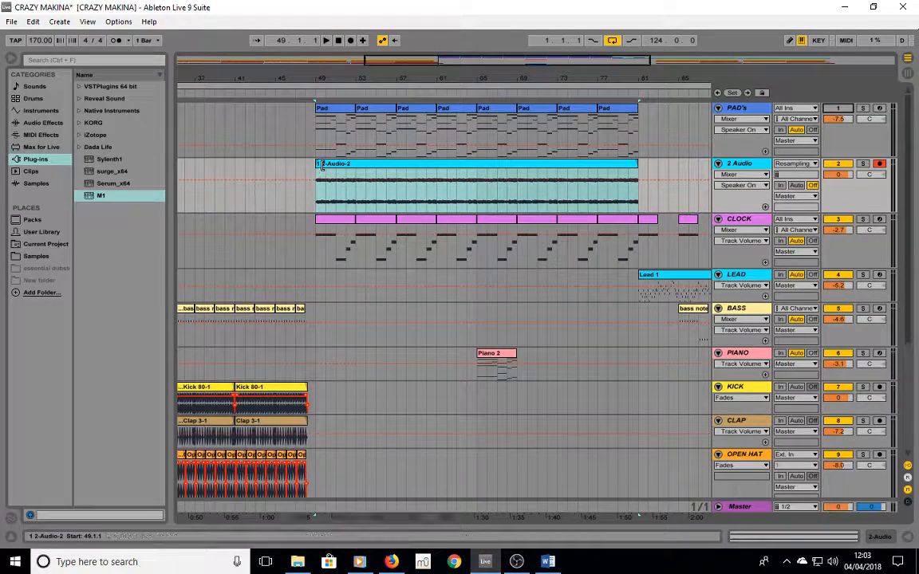
{"action": "left_click", "coordinate": [316, 105]}
{"action": "key", "text": "space"}
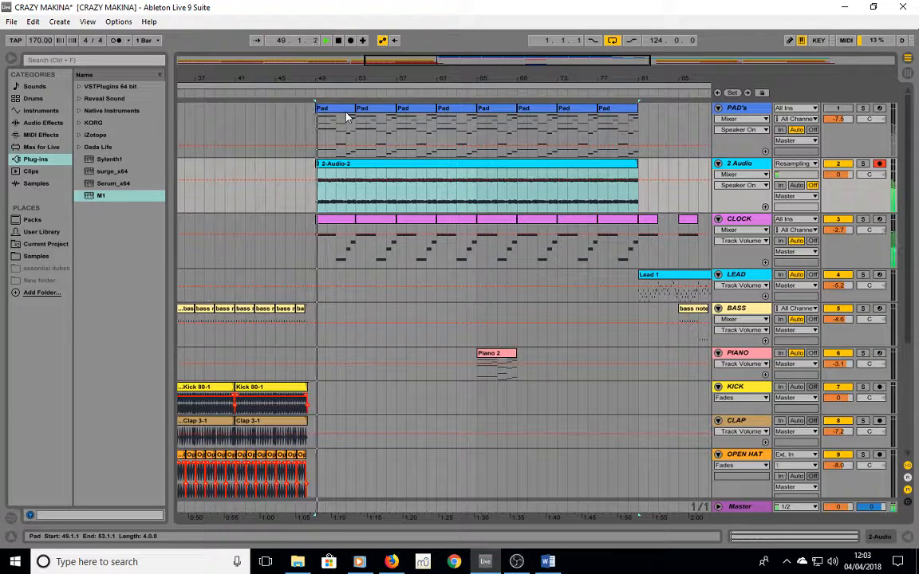
- Show fades on the consolidated 2 Audio clip and lengthen its fade-in from bar 49 to about bar 65
{"action": "left_click", "coordinate": [353, 173]}
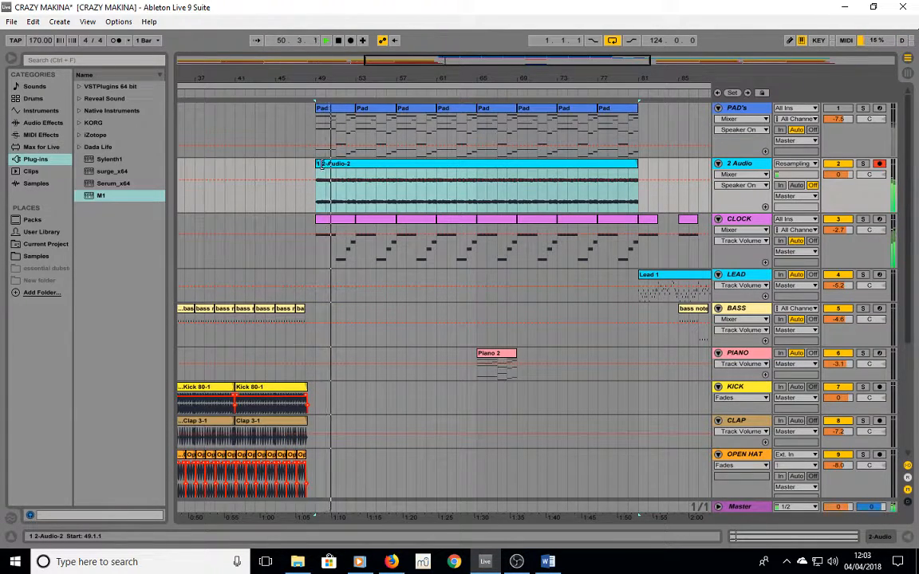
{"action": "left_click", "coordinate": [328, 181]}
{"action": "right_click", "coordinate": [335, 165]}
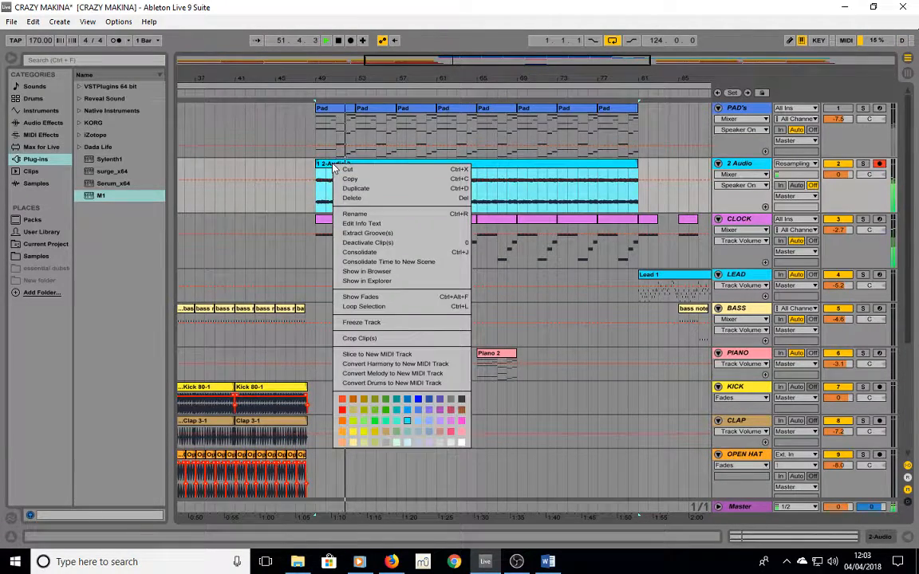
{"action": "left_click", "coordinate": [360, 297]}
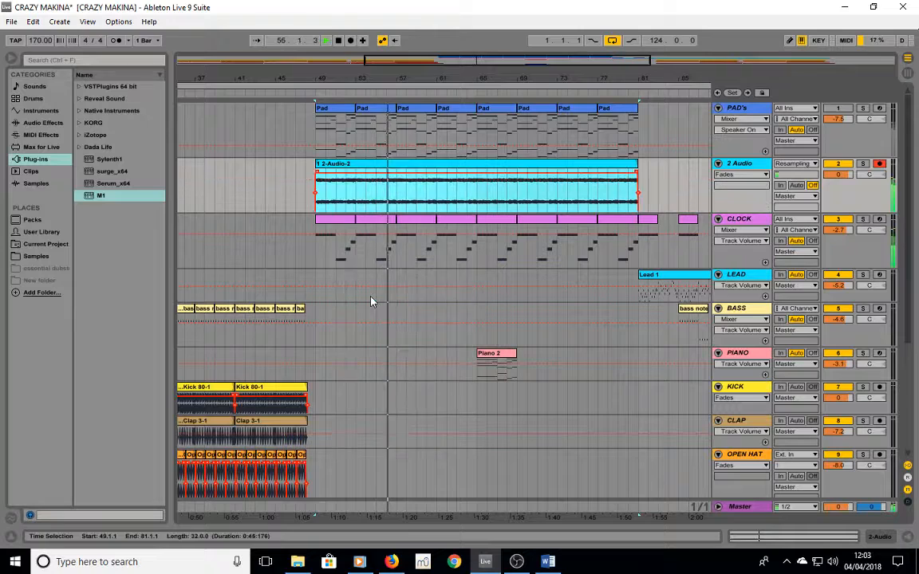
{"action": "left_click_drag", "start_coordinate": [318, 176], "coordinate": [480, 186]}
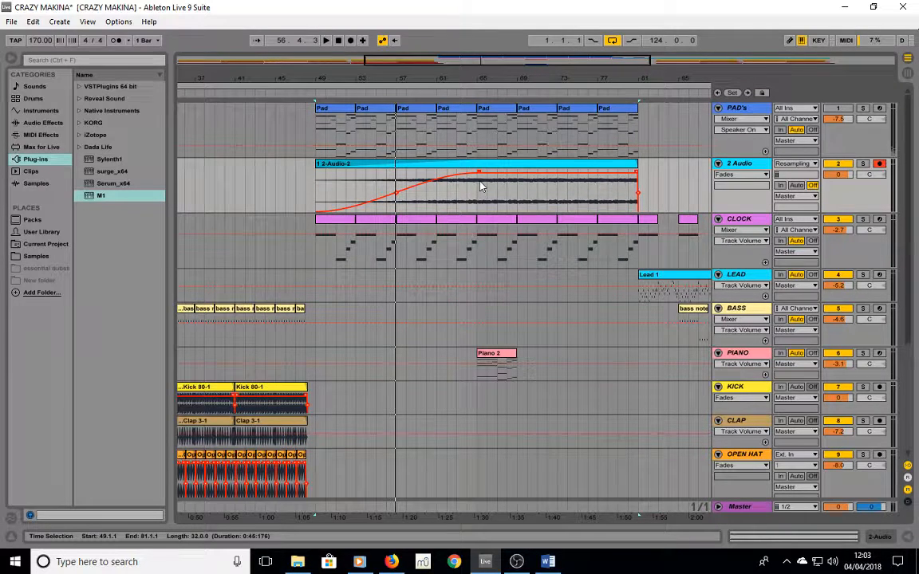
- Audition the fade-in with the 2 Audio track soloed, and add a short fade-out at the clip's end, just before bar 81
{"action": "key", "text": "space"}
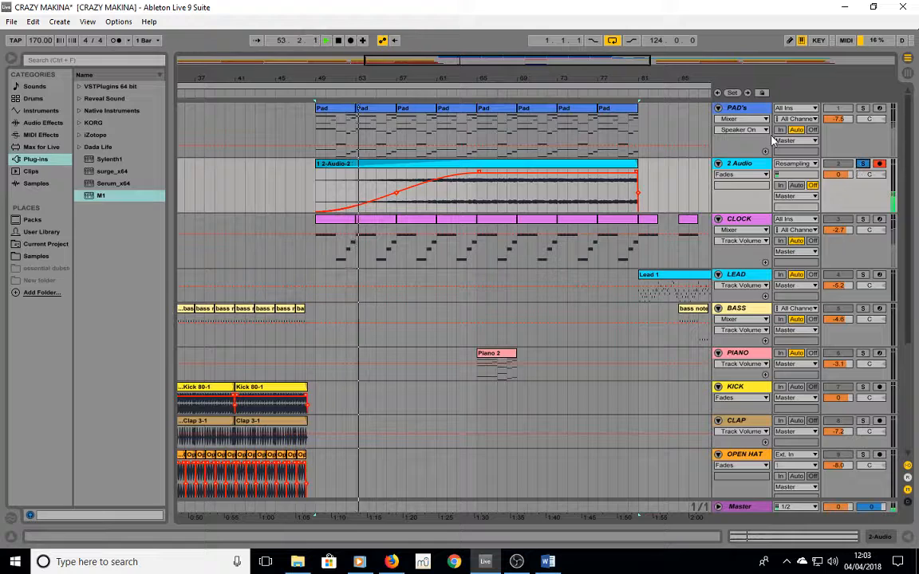
{"action": "key", "text": "plus"}
{"action": "key", "text": "plus"}
{"action": "key", "text": "plus"}
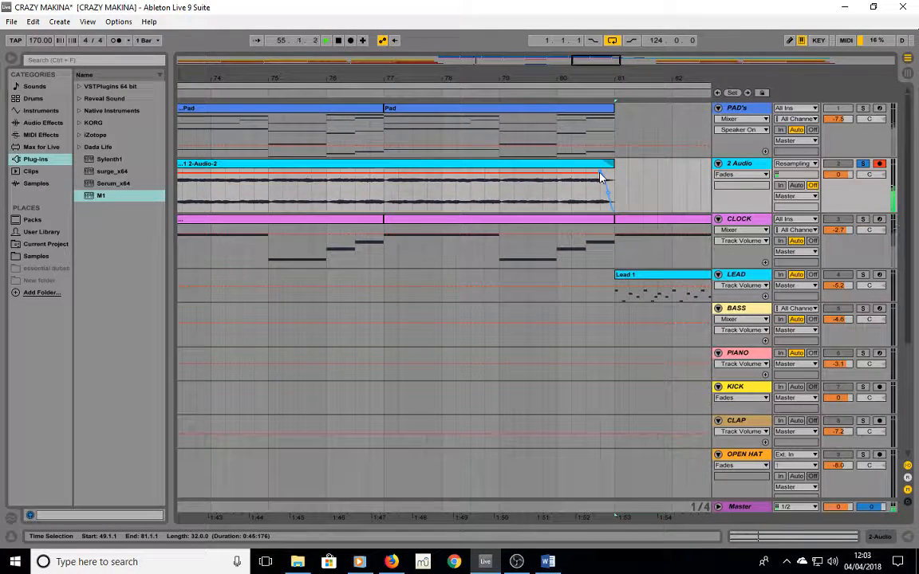
{"action": "key", "text": "minus"}
{"action": "key", "text": "minus"}
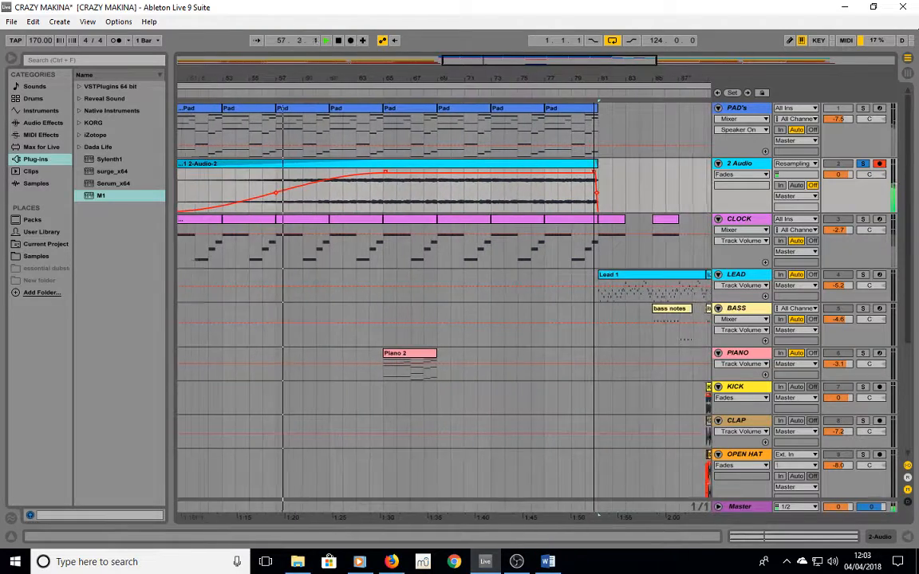
{"action": "key", "text": "minus"}
{"action": "left_click", "coordinate": [581, 211]}
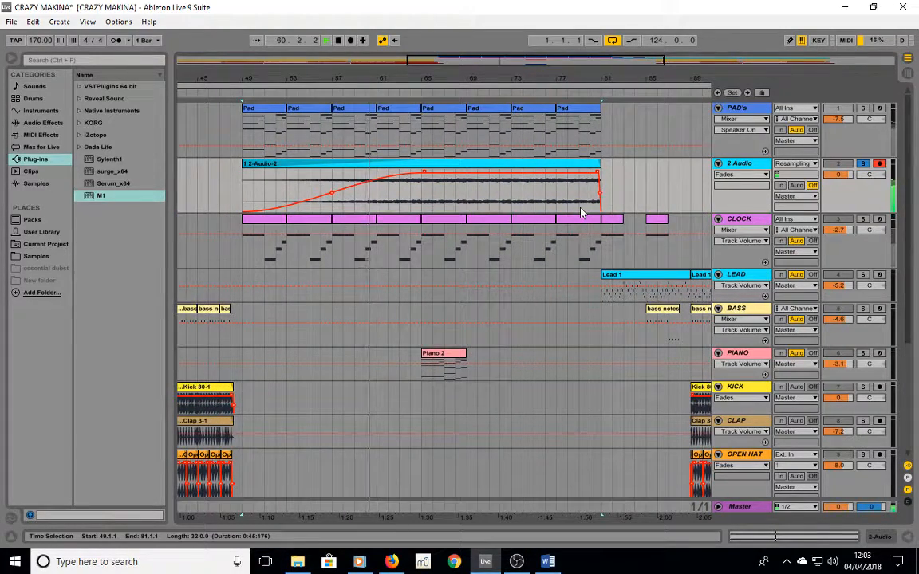
- Open the consolidated 2 Audio clip in the sample editor and enlarge the waveform display
{"action": "double_click", "coordinate": [438, 176]}
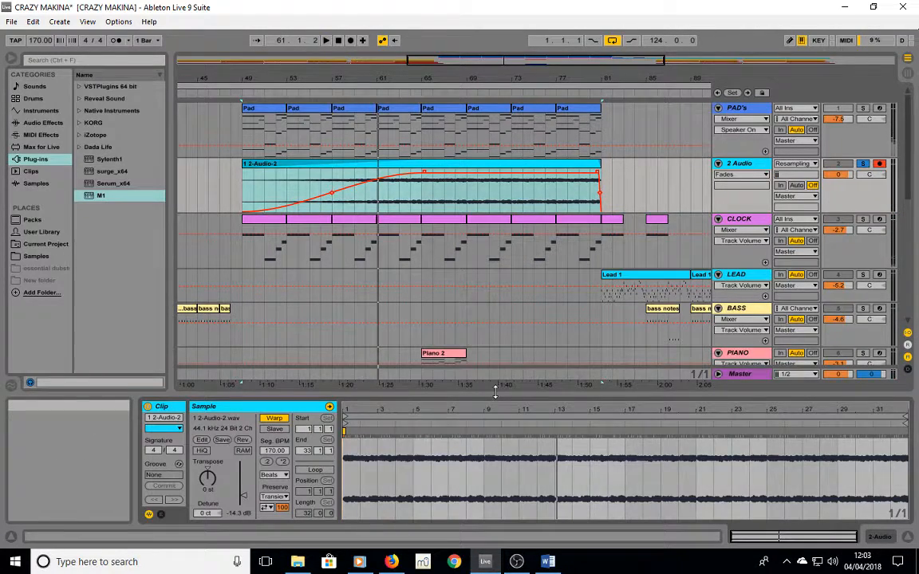
{"action": "left_click_drag", "start_coordinate": [495, 391], "coordinate": [495, 330]}
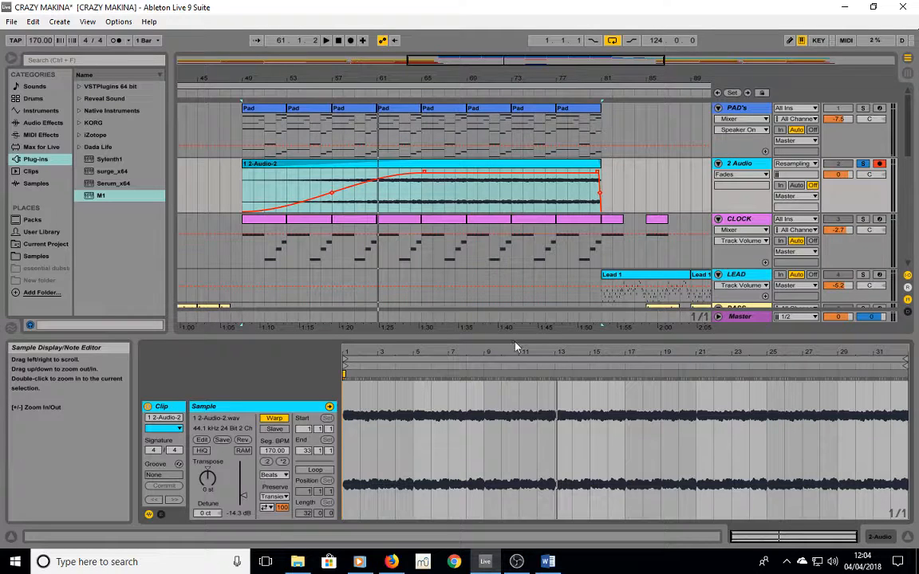
{"action": "left_click_drag", "start_coordinate": [515, 348], "coordinate": [520, 302]}
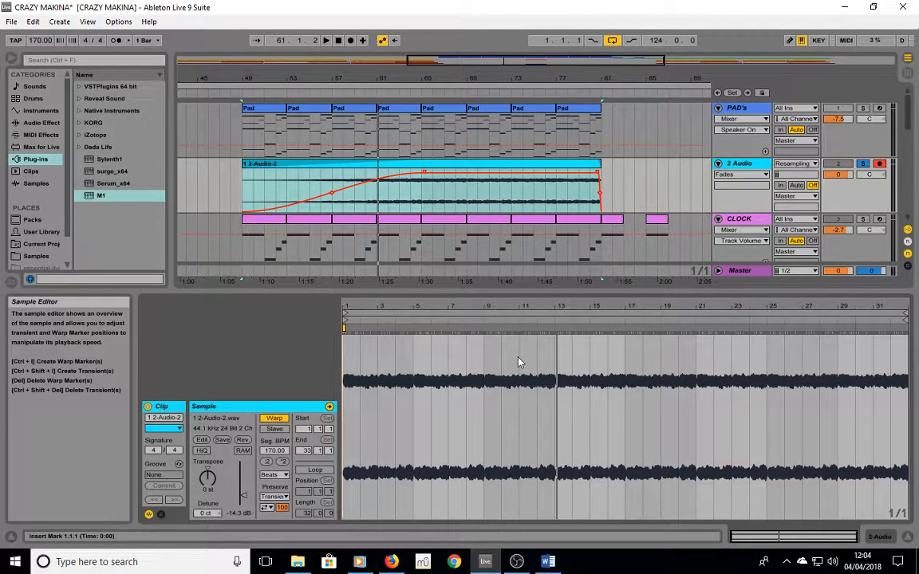
{"action": "left_click", "coordinate": [519, 363]}
{"action": "key", "text": "ctrl+i"}
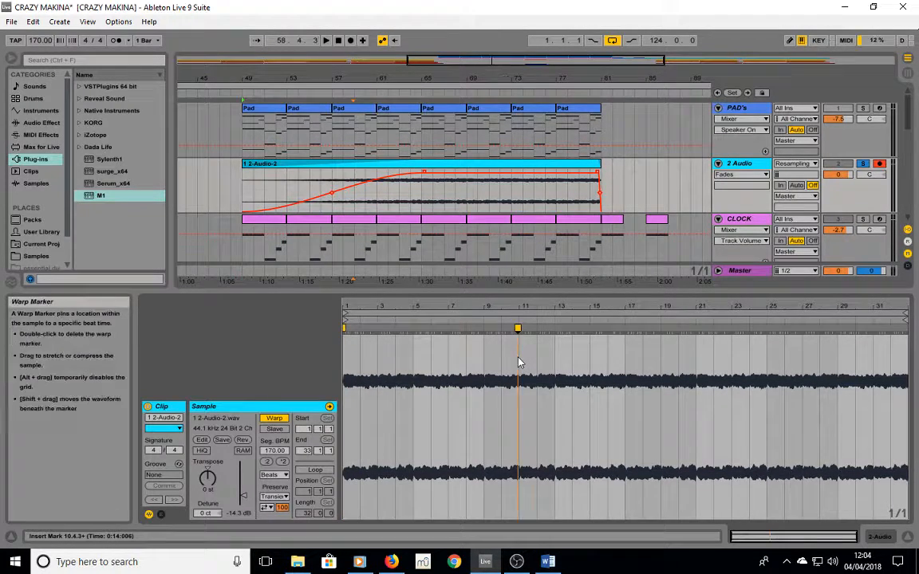
{"action": "key", "text": "ctrl+z"}
- Select the clip's entire sample and insert warp markers at every bar
{"action": "left_click", "coordinate": [493, 363]}
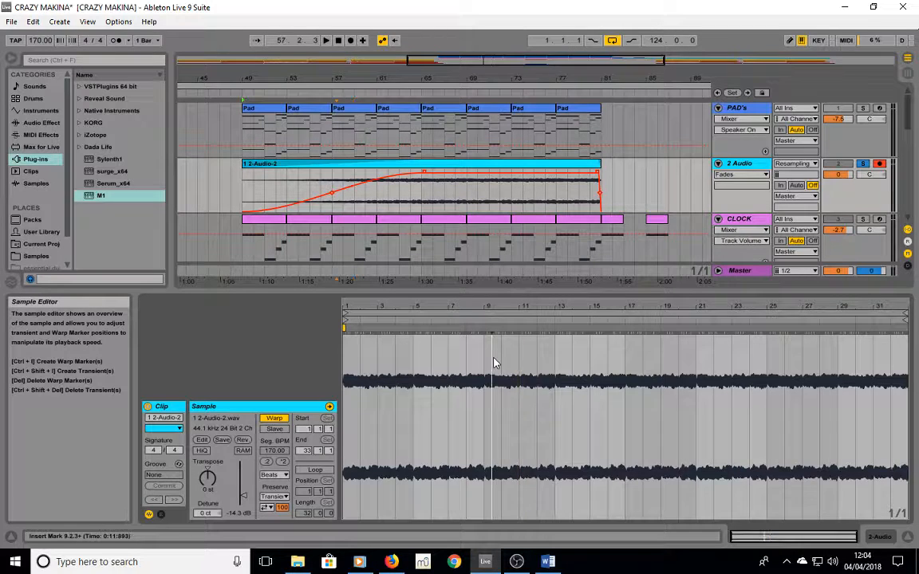
{"action": "key", "text": "ctrl+a"}
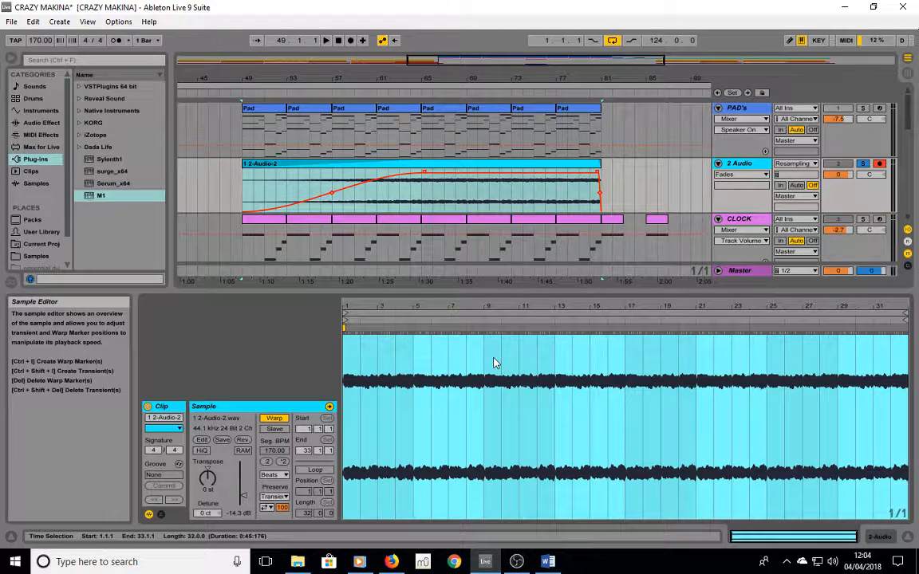
{"action": "key", "text": "ctrl+shift+i"}
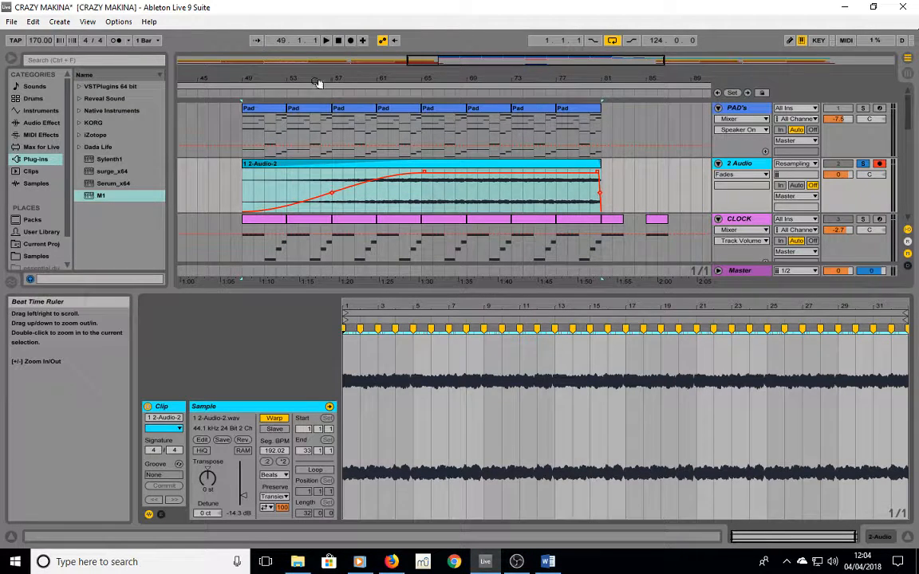
- Set the clip's warp mode to Re-Pitch
{"action": "left_click_drag", "start_coordinate": [366, 306], "coordinate": [421, 365]}
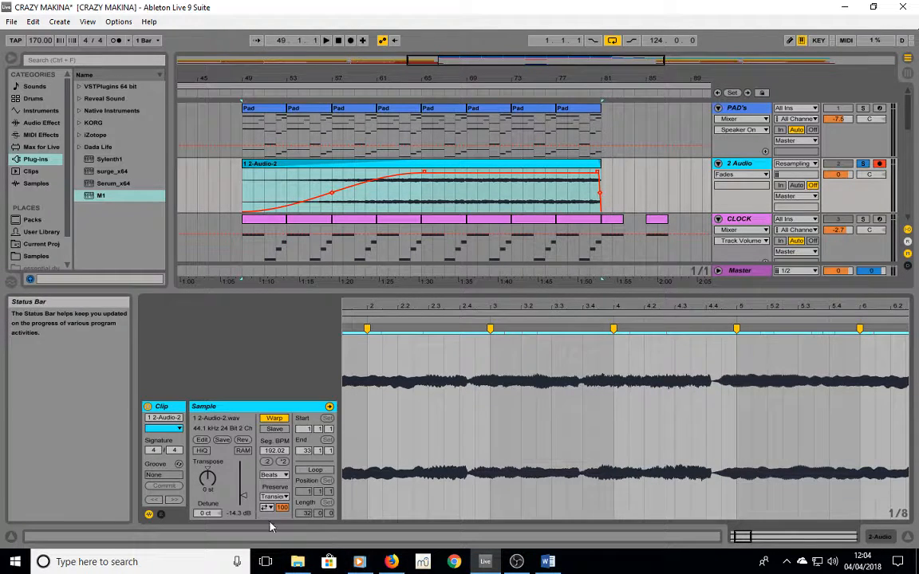
{"action": "left_click", "coordinate": [270, 477]}
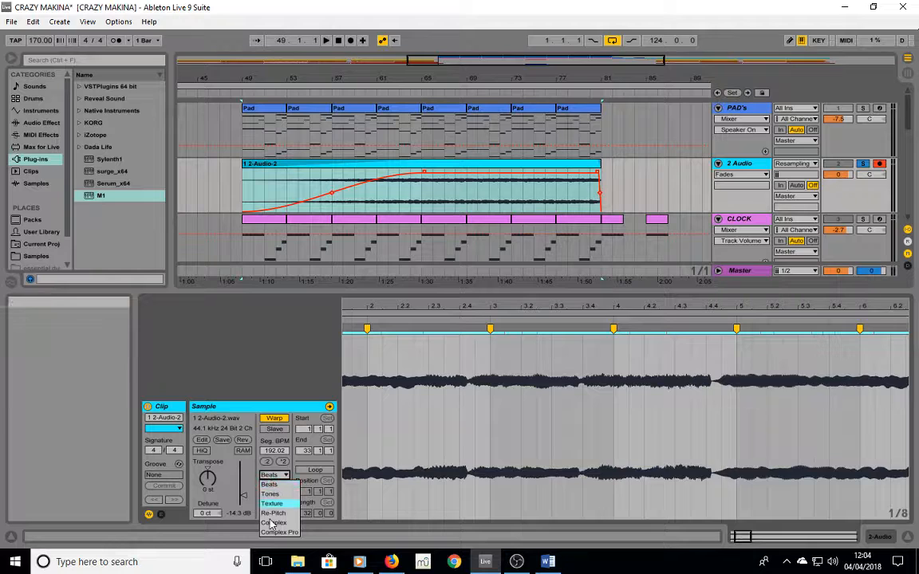
{"action": "left_click", "coordinate": [272, 514]}
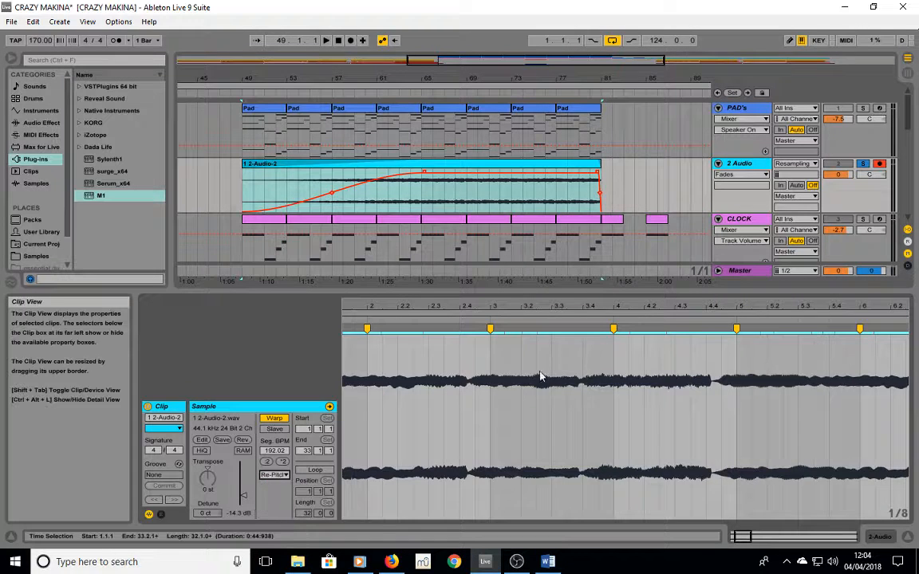
- Try a warp marker at 2.3 and the Complex Pro warp mode on the clip, and undo both changes
{"action": "double_click", "coordinate": [430, 330]}
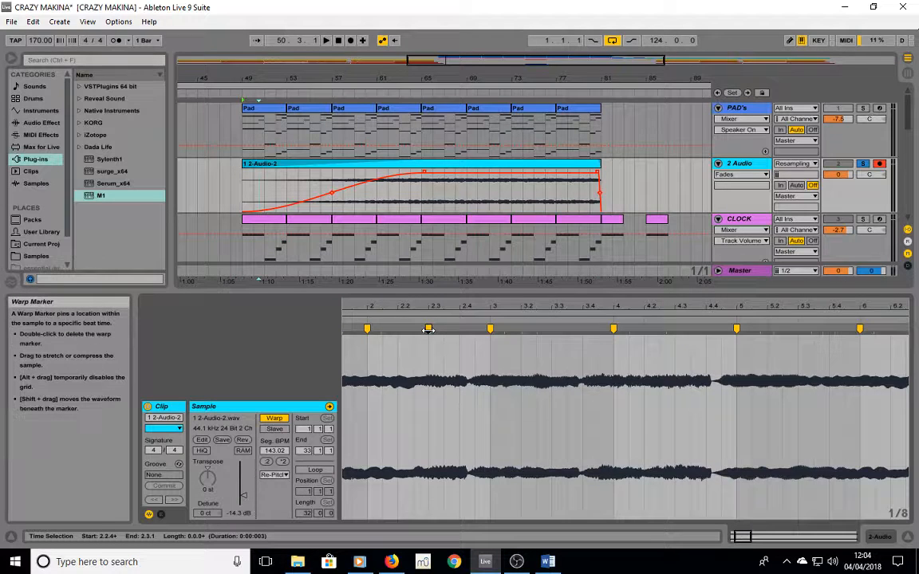
{"action": "mouse_move", "coordinate": [428, 329]}
{"action": "left_mouse_down"}
{"action": "mouse_move", "coordinate": [472, 330]}
{"action": "mouse_move", "coordinate": [431, 330]}
{"action": "left_mouse_up"}
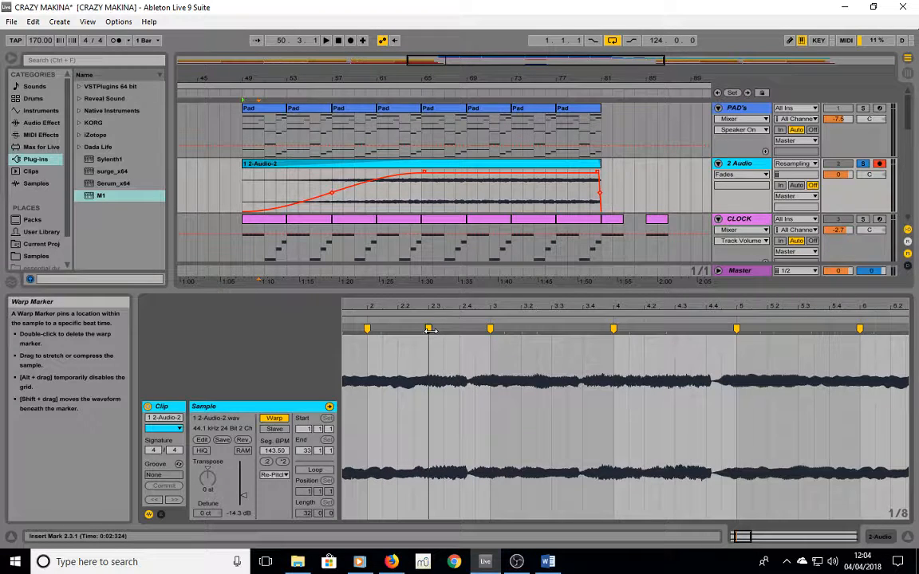
{"action": "left_click", "coordinate": [275, 475]}
{"action": "left_click", "coordinate": [279, 532]}
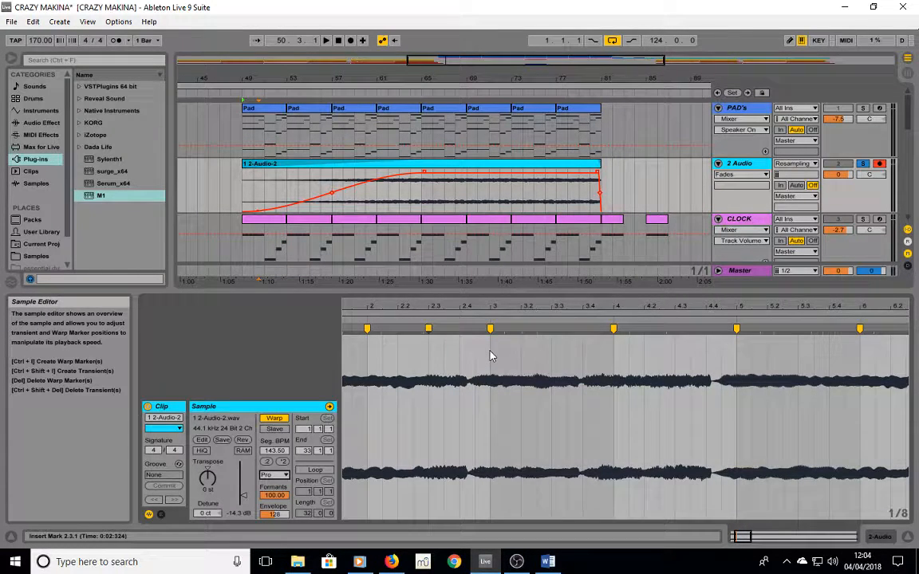
{"action": "key", "text": "ctrl+z"}
{"action": "key", "text": "ctrl+z"}
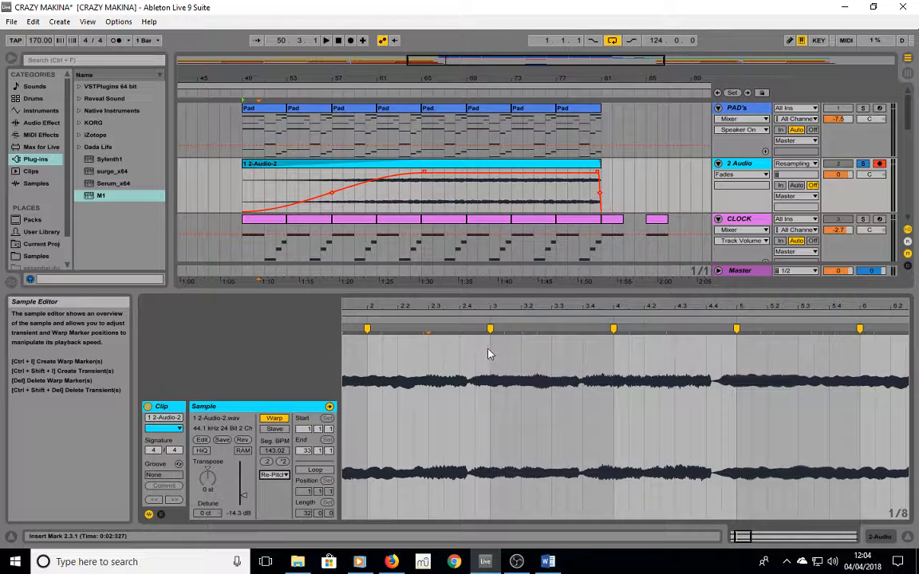
{"action": "left_click_drag", "start_coordinate": [546, 72], "coordinate": [549, 74]}
{"action": "left_click_drag", "start_coordinate": [443, 78], "coordinate": [443, 48]}
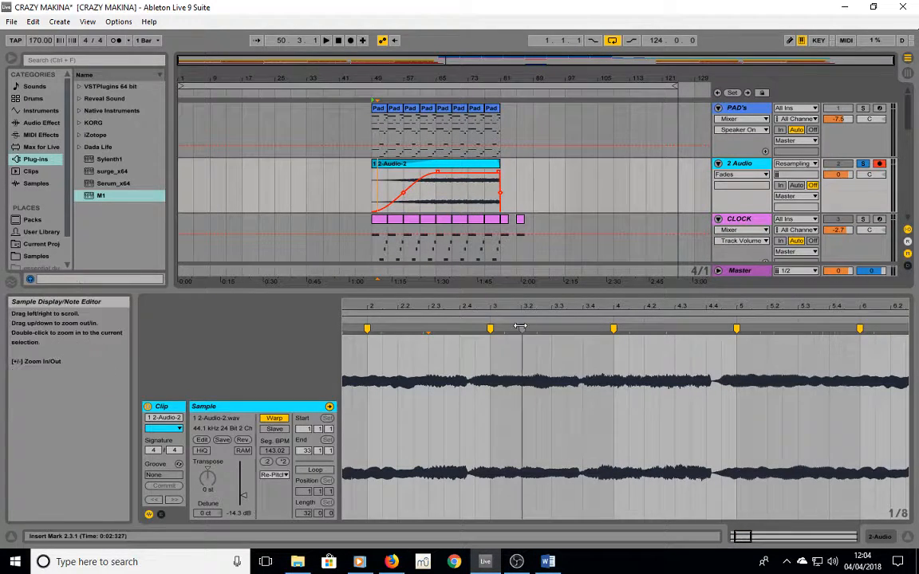
{"action": "left_click_drag", "start_coordinate": [490, 306], "coordinate": [382, 304]}
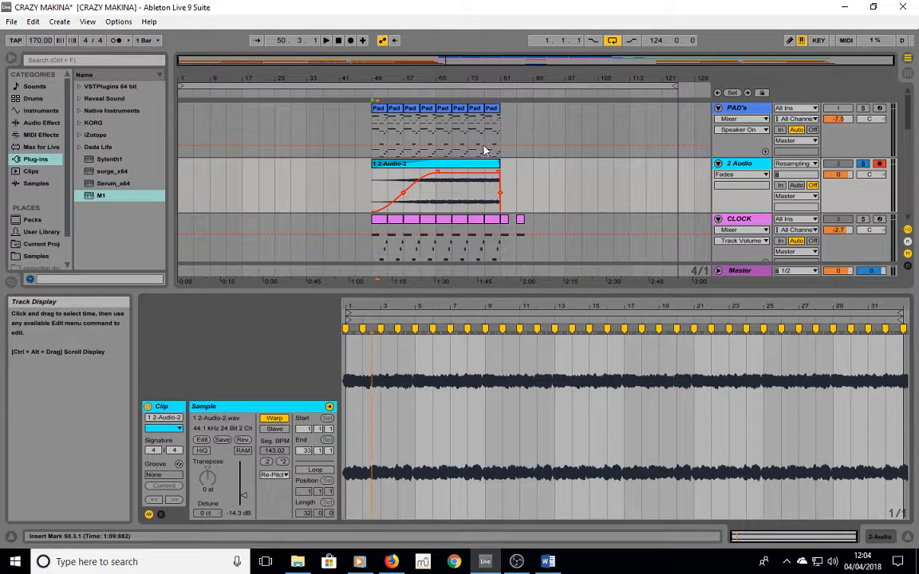
- Play the arrangement from bar 49 and set the resampled pad clip's warp mode to Complex Pro
{"action": "left_click", "coordinate": [372, 96]}
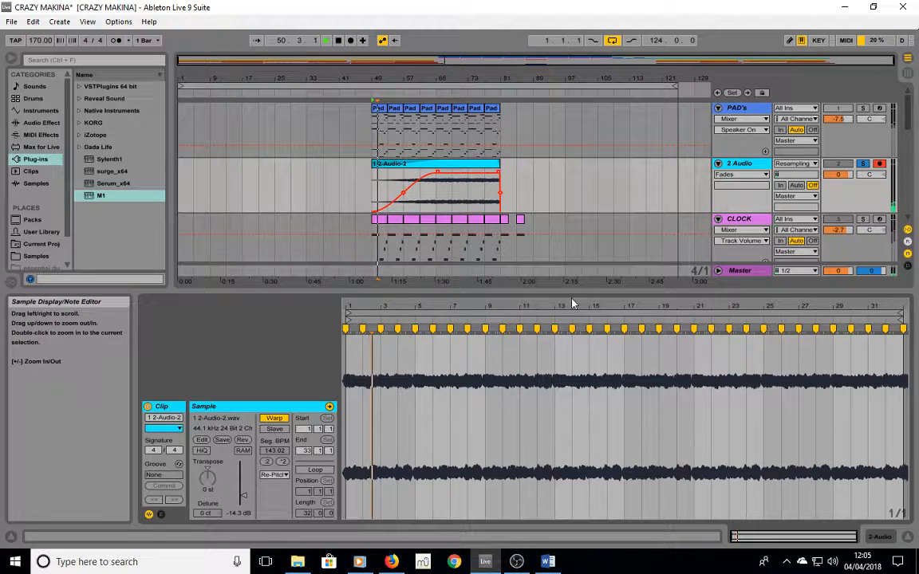
{"action": "left_click", "coordinate": [532, 191]}
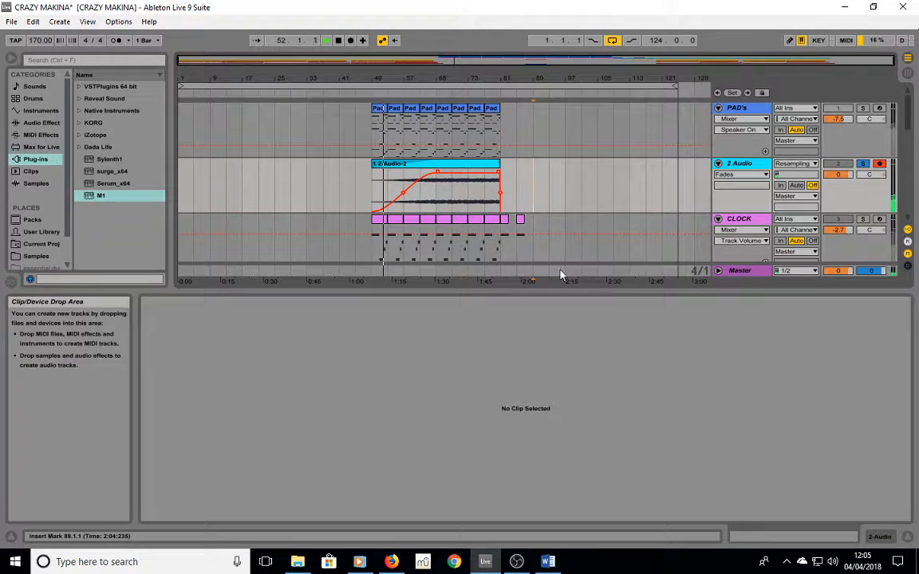
{"action": "left_click_drag", "start_coordinate": [557, 292], "coordinate": [551, 353]}
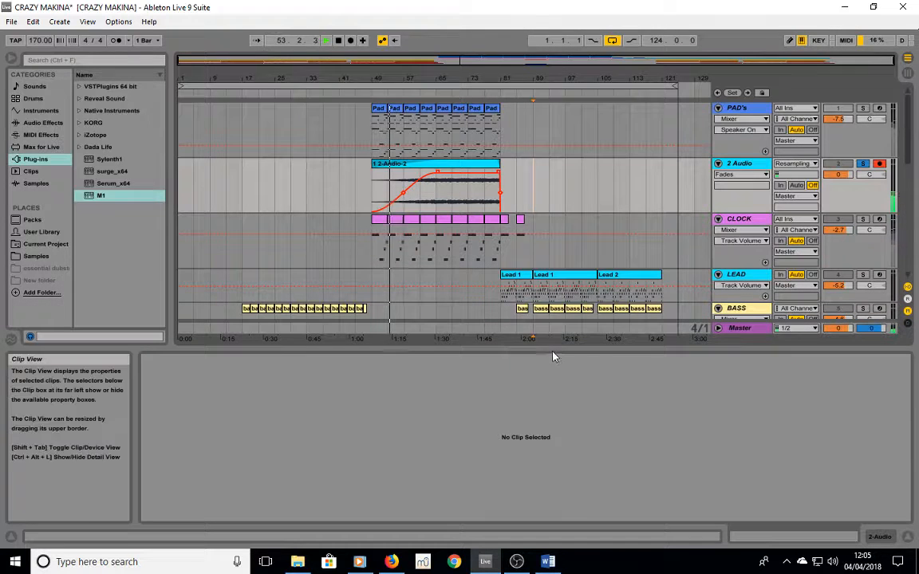
{"action": "left_click", "coordinate": [427, 170]}
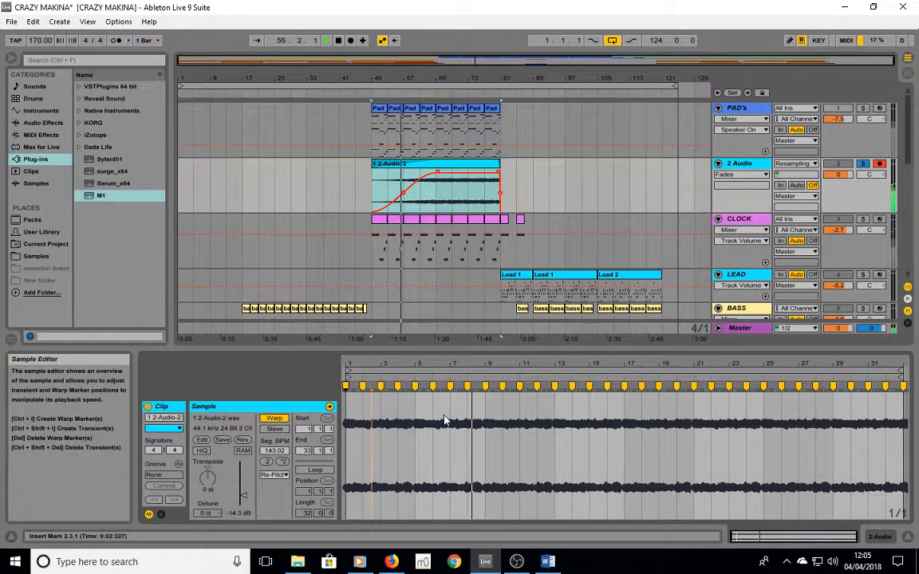
{"action": "left_click", "coordinate": [274, 475]}
{"action": "left_click", "coordinate": [281, 532]}
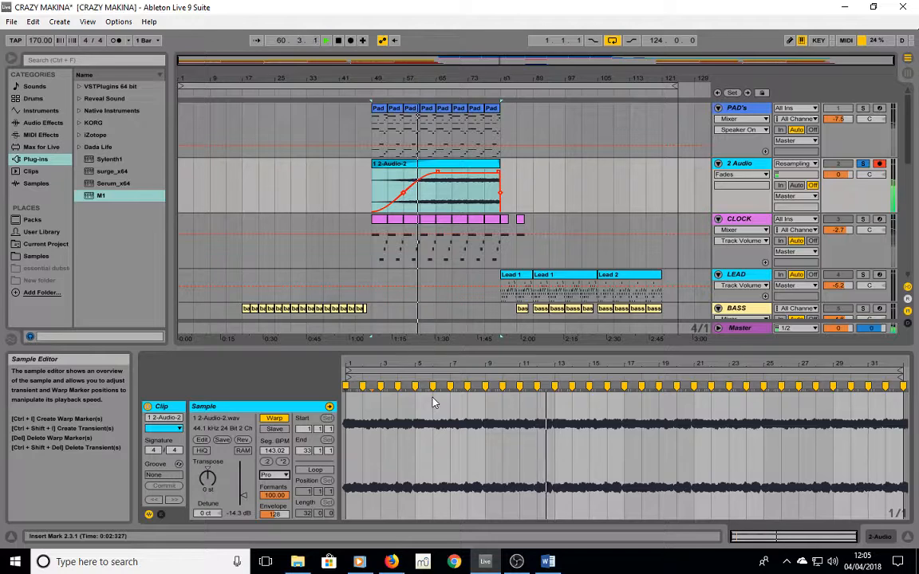
{"action": "key", "text": "space"}
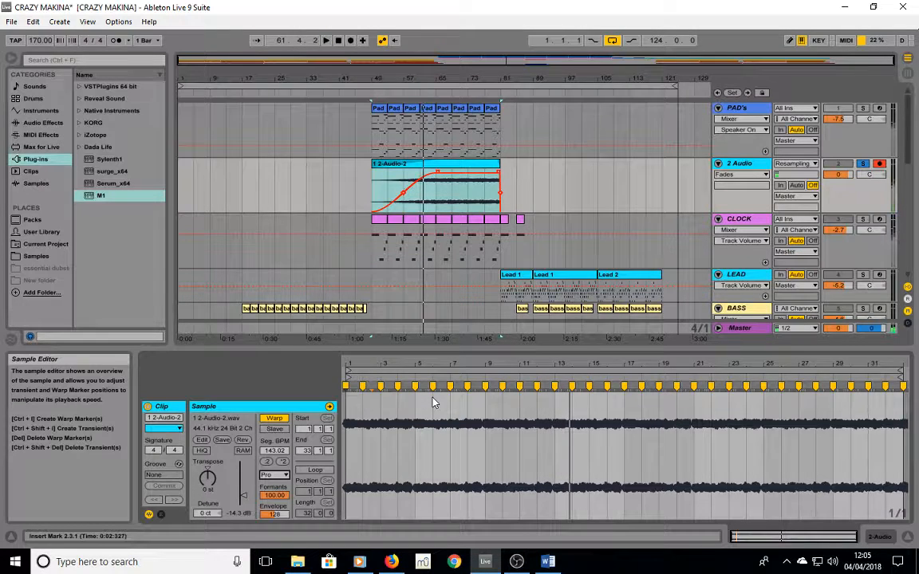
{"action": "left_click", "coordinate": [270, 477]}
{"action": "left_click", "coordinate": [275, 530]}
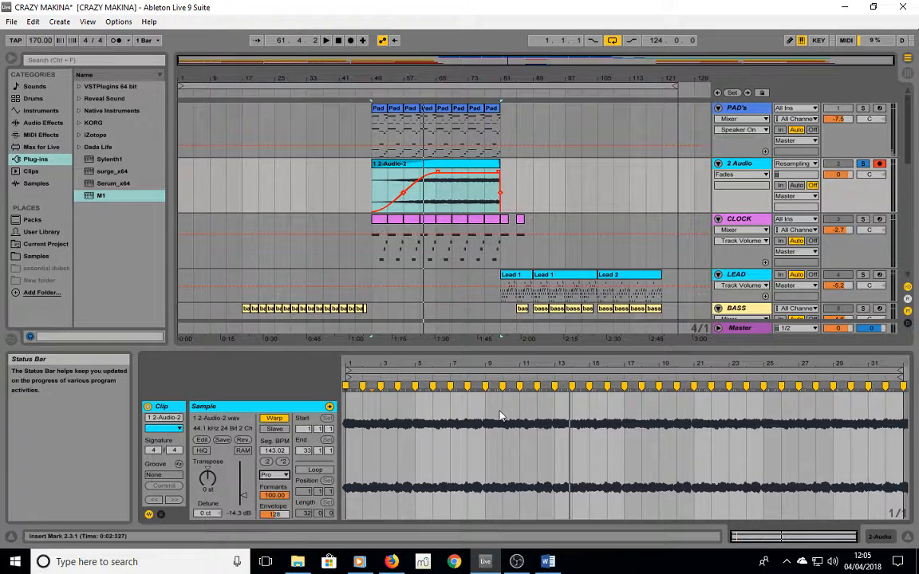
- Collapse the clip editor to show more tracks and select the Piano clip at bar 65
{"action": "left_click_drag", "start_coordinate": [486, 354], "coordinate": [483, 519]}
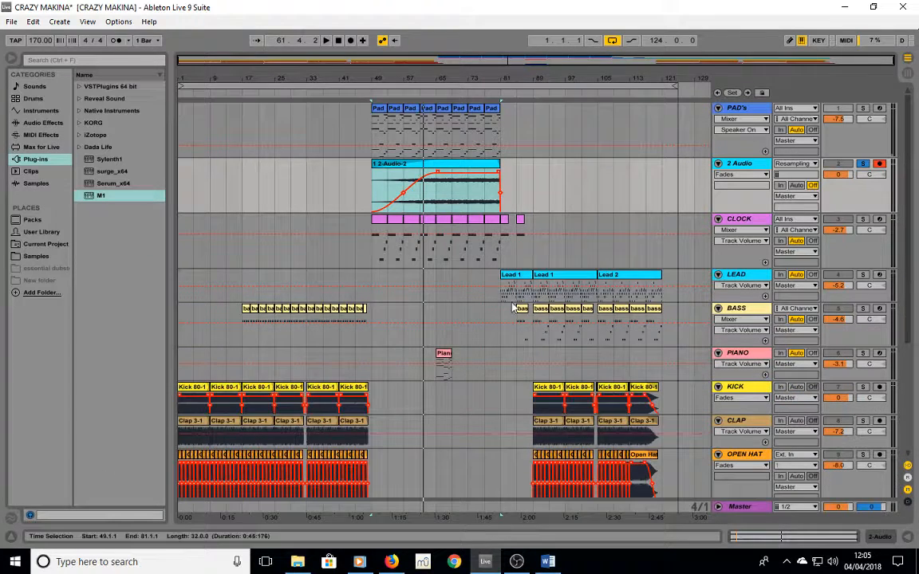
{"action": "scroll", "coordinate": [472, 335], "scroll_direction": "down", "scroll_amount": 1}
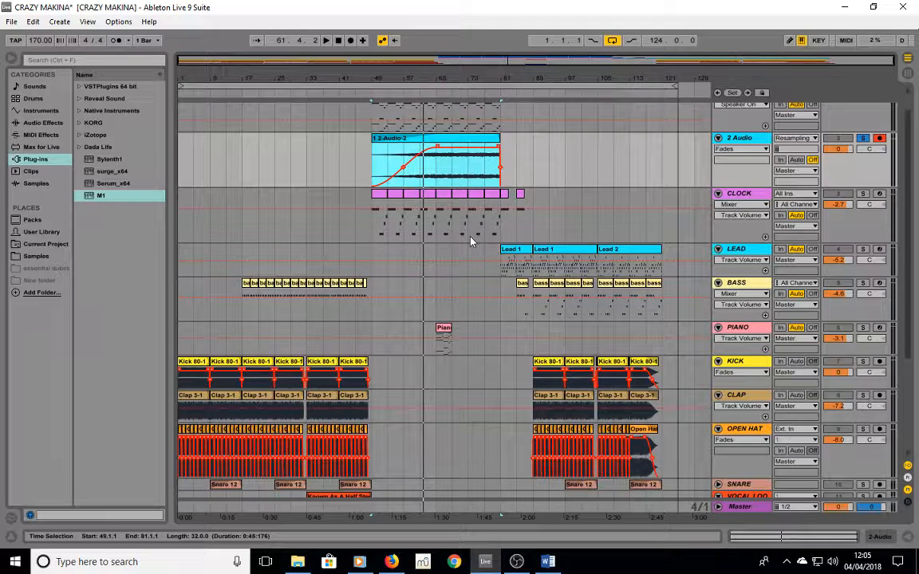
{"action": "left_click", "coordinate": [443, 329]}
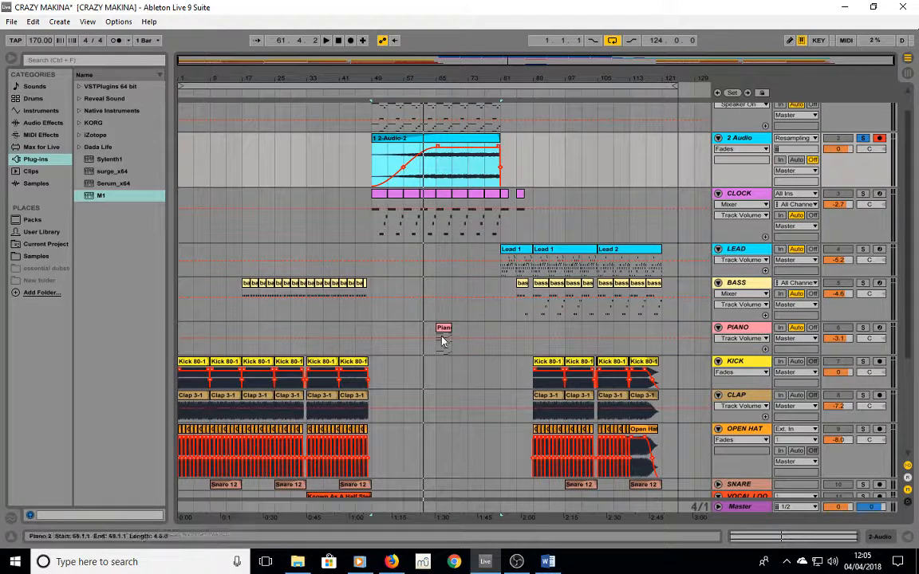
{"action": "left_click", "coordinate": [444, 333]}
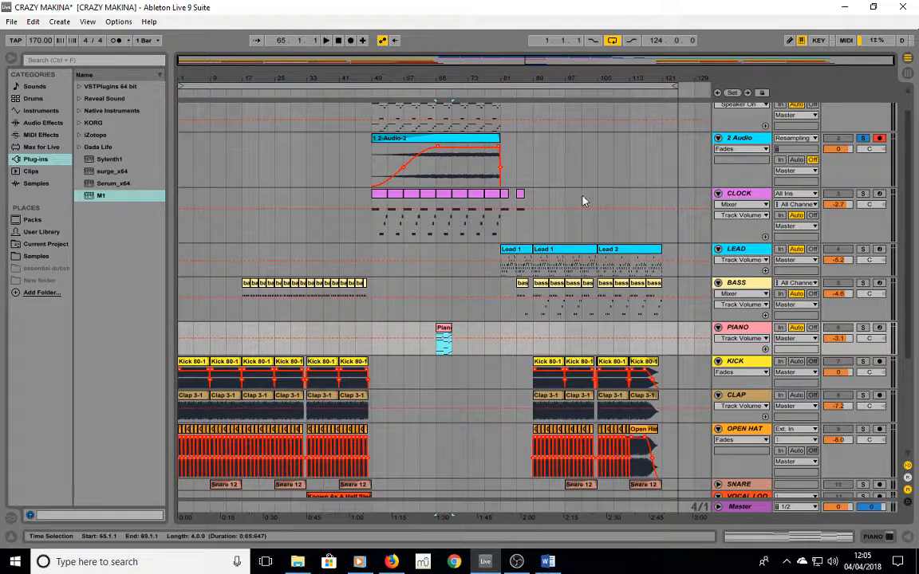
- Copy the kick clip from bar 89 to bar 81 on the KICK track and shorten the copy to one bar
{"action": "left_click_drag", "start_coordinate": [566, 80], "coordinate": [501, 148]}
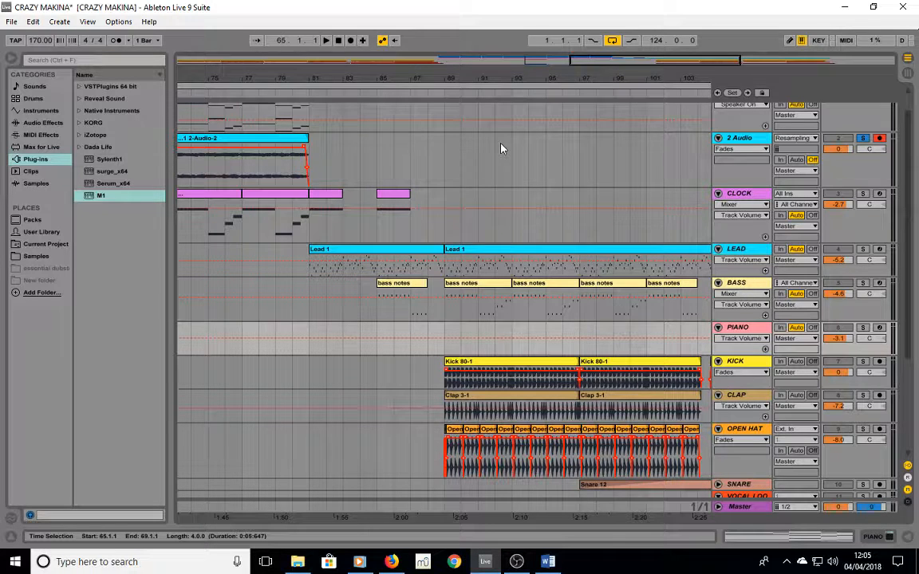
{"action": "left_click", "coordinate": [463, 374]}
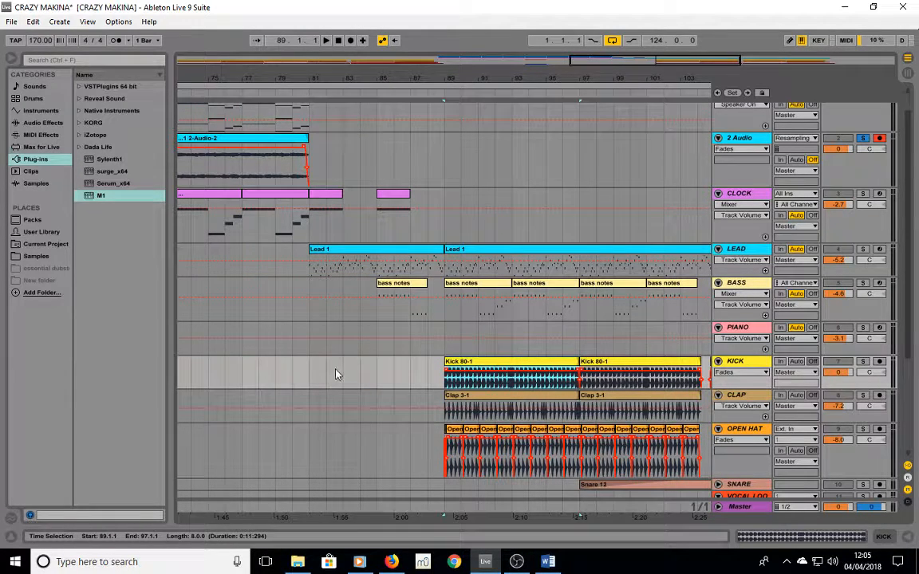
{"action": "left_click_drag", "start_coordinate": [491, 371], "coordinate": [357, 369]}
{"action": "left_click_drag", "start_coordinate": [442, 366], "coordinate": [325, 363]}
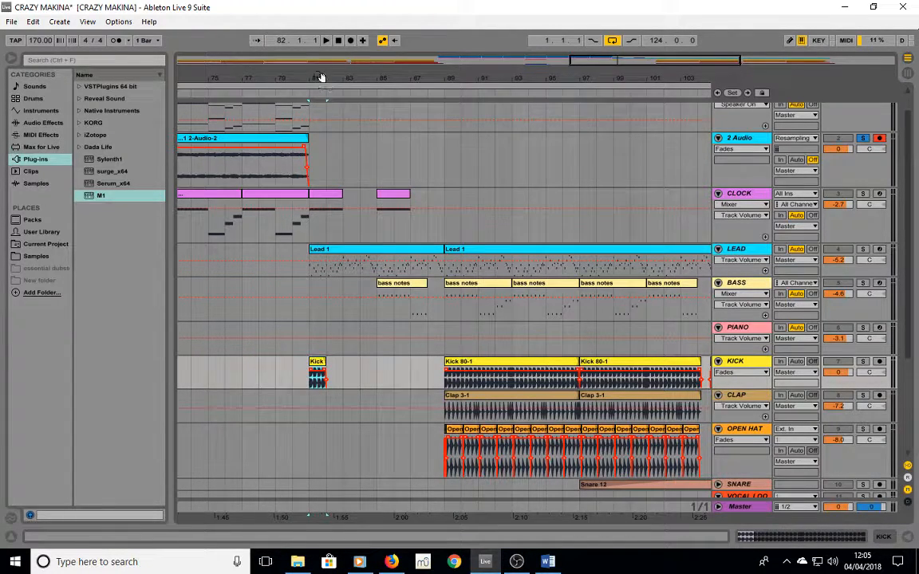
- Trim the kick copy at bar 81 to a single beat and crop its sample
{"action": "left_click_drag", "start_coordinate": [319, 76], "coordinate": [351, 287]}
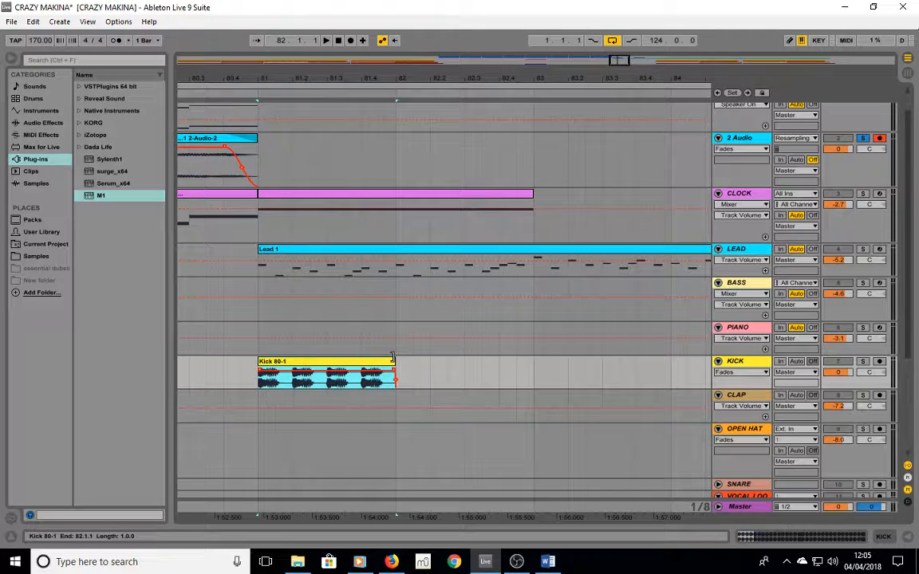
{"action": "left_click_drag", "start_coordinate": [392, 358], "coordinate": [296, 361]}
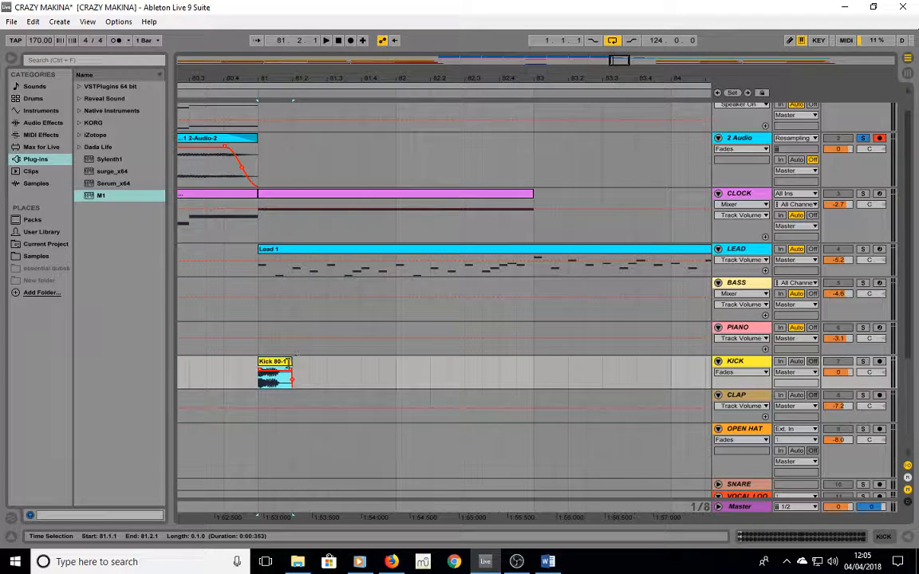
{"action": "right_click", "coordinate": [272, 363]}
{"action": "left_click", "coordinate": [297, 248]}
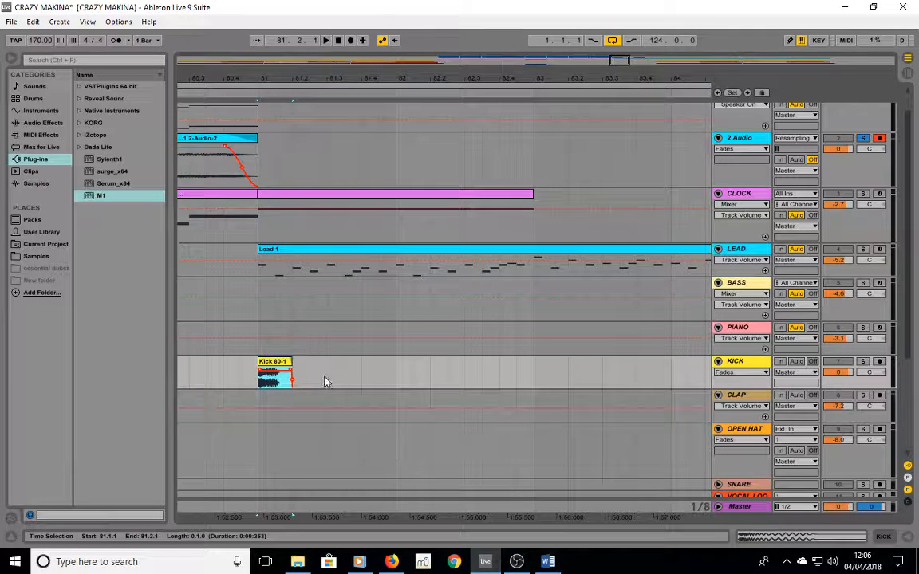
- Duplicate the one-beat kick repeatedly to fill bars 81 to 85 on the KICK track
{"action": "key", "text": "ctrl+d"}
{"action": "key", "text": "ctrl+d"}
{"action": "key", "text": "ctrl+d"}
{"action": "key", "text": "ctrl+d"}
{"action": "key", "text": "ctrl+d"}
{"action": "key", "text": "ctrl+d"}
{"action": "key", "text": "ctrl+d"}
{"action": "key", "text": "ctrl+d"}
{"action": "key", "text": "ctrl+d"}
{"action": "key", "text": "ctrl+d"}
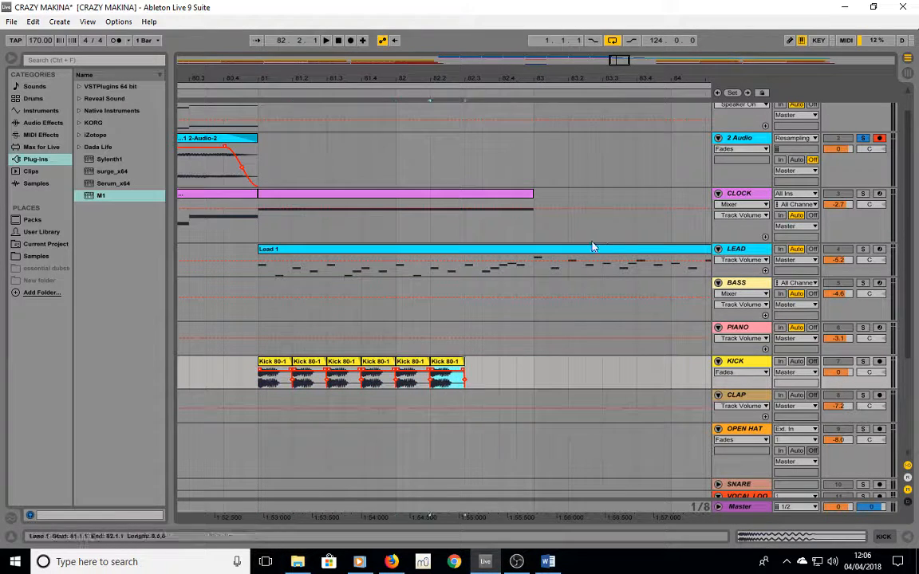
{"action": "left_click_drag", "start_coordinate": [591, 72], "coordinate": [558, 100]}
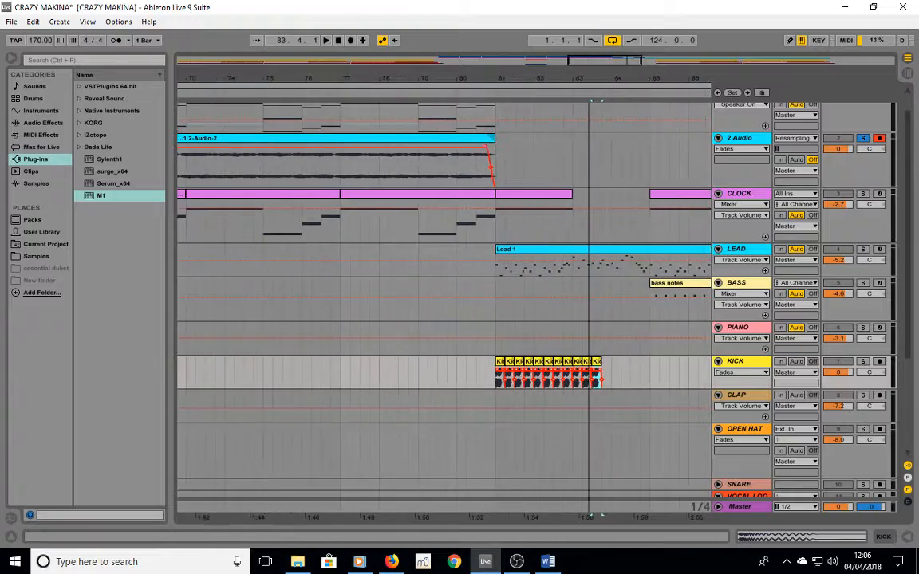
{"action": "key", "text": "ctrl+d"}
{"action": "key", "text": "ctrl+d"}
{"action": "key", "text": "ctrl+d"}
{"action": "key", "text": "ctrl+d"}
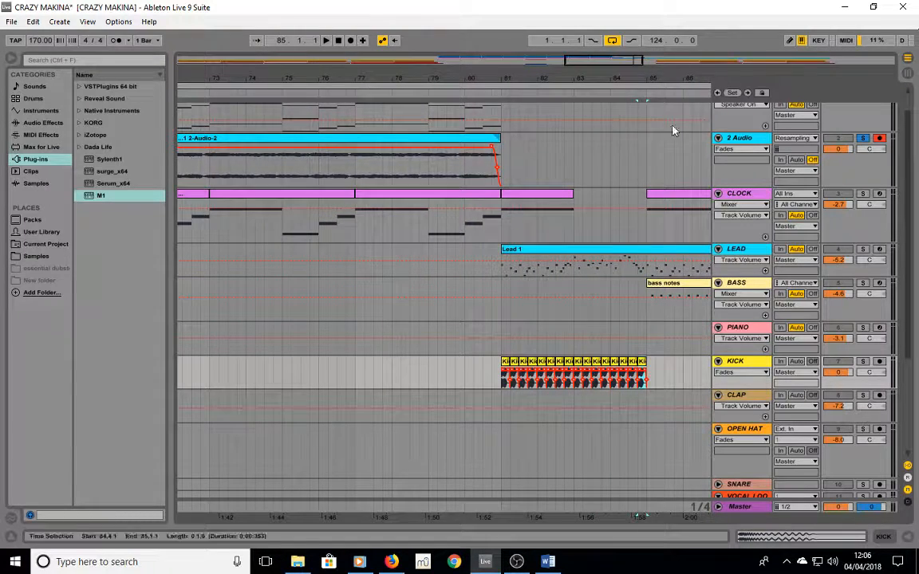
- Add another kick at bar 85, shortened to half a beat with a fade-out
{"action": "scroll", "coordinate": [438, 388], "scroll_direction": "right", "scroll_amount": 5}
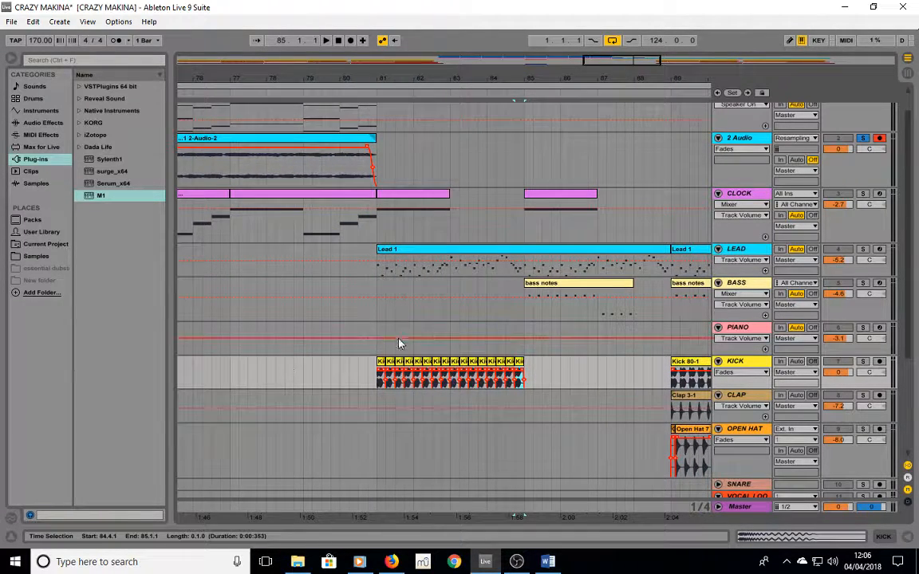
{"action": "left_click_drag", "start_coordinate": [576, 80], "coordinate": [576, 152]}
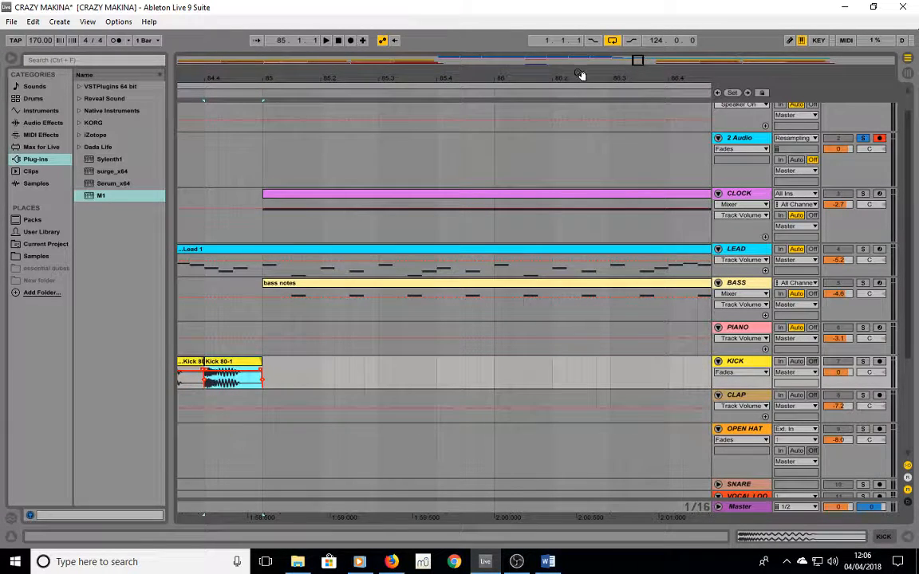
{"action": "key", "text": "ctrl+d"}
{"action": "left_click_drag", "start_coordinate": [319, 373], "coordinate": [266, 378]}
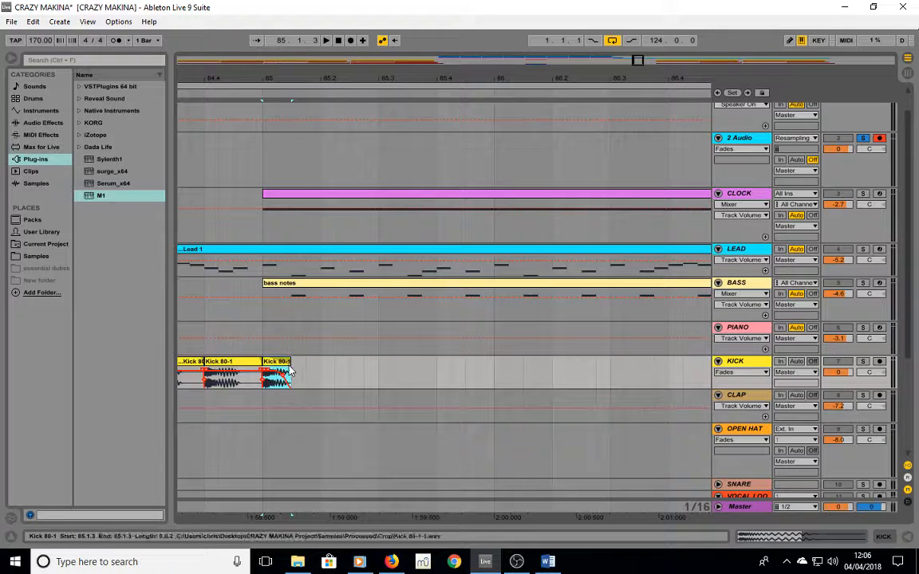
- Duplicate the half-beat kick repeatedly from bar 85 up to bar 88
{"action": "key", "text": "ctrl+d"}
{"action": "key", "text": "ctrl+d"}
{"action": "key", "text": "ctrl+d"}
{"action": "key", "text": "ctrl+d"}
{"action": "key", "text": "ctrl+d"}
{"action": "key", "text": "ctrl+d"}
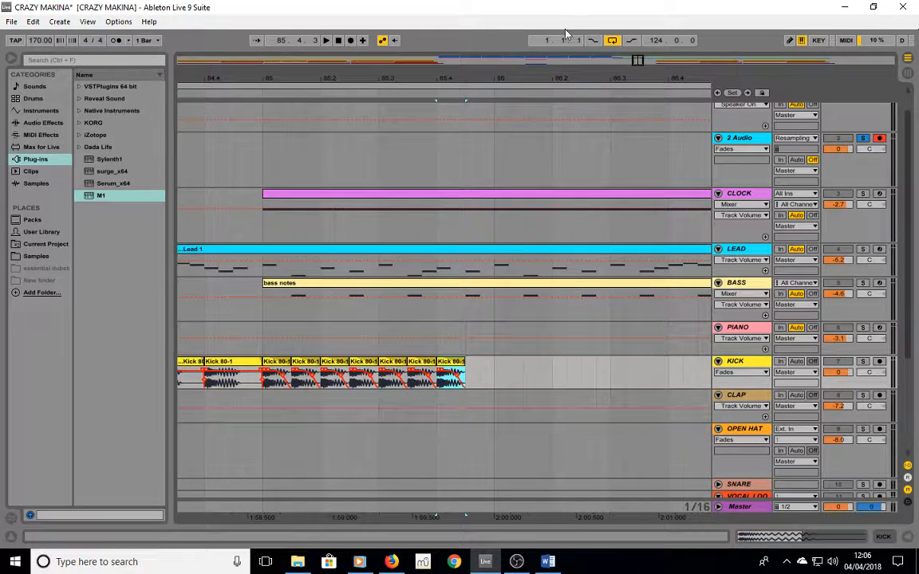
{"action": "left_click_drag", "start_coordinate": [558, 72], "coordinate": [560, 36]}
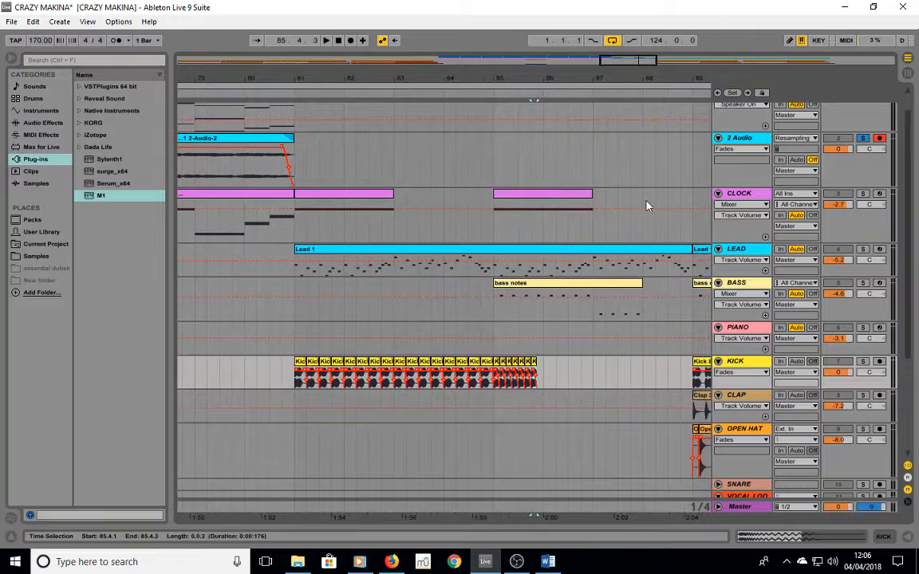
{"action": "key", "text": "ctrl+d"}
{"action": "key", "text": "ctrl+d"}
{"action": "key", "text": "ctrl+d"}
{"action": "key", "text": "ctrl+d"}
{"action": "key", "text": "ctrl+d"}
{"action": "key", "text": "ctrl+d"}
{"action": "key", "text": "ctrl+d"}
{"action": "key", "text": "ctrl+d"}
{"action": "key", "text": "ctrl+d"}
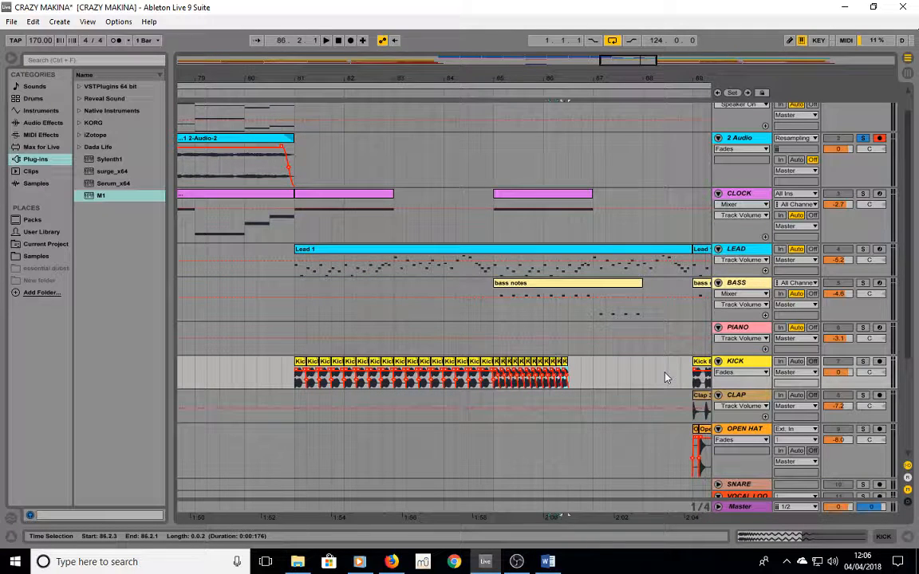
{"action": "key", "text": "ctrl+d"}
{"action": "key", "text": "ctrl+d"}
{"action": "key", "text": "ctrl+d"}
{"action": "key", "text": "ctrl+d"}
{"action": "key", "text": "ctrl+d"}
{"action": "key", "text": "ctrl+d"}
{"action": "key", "text": "ctrl+d"}
{"action": "key", "text": "ctrl+d"}
{"action": "key", "text": "ctrl+d"}
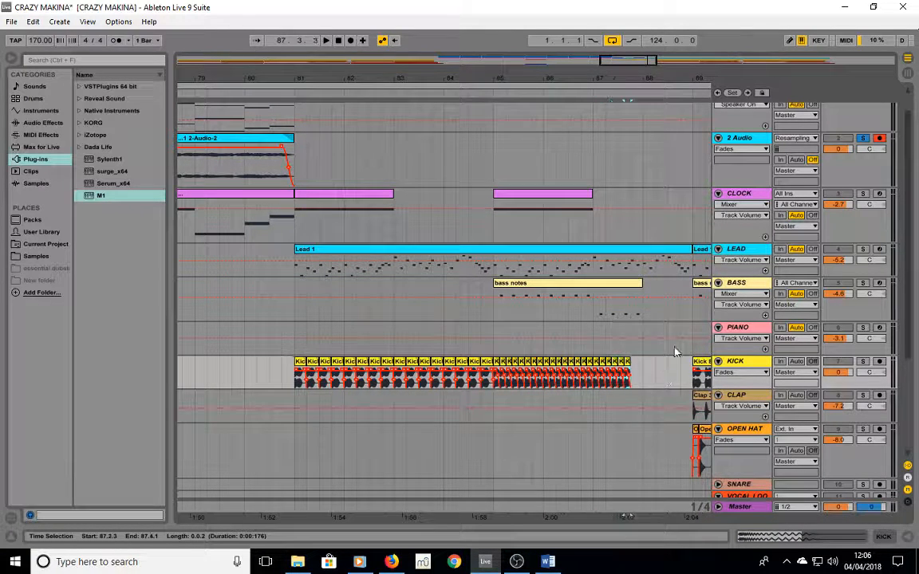
- Shorten the kick at bar 88 to a quarter beat, ending at 88.1.2, and shape its fade-out
{"action": "left_click_drag", "start_coordinate": [668, 73], "coordinate": [463, 367]}
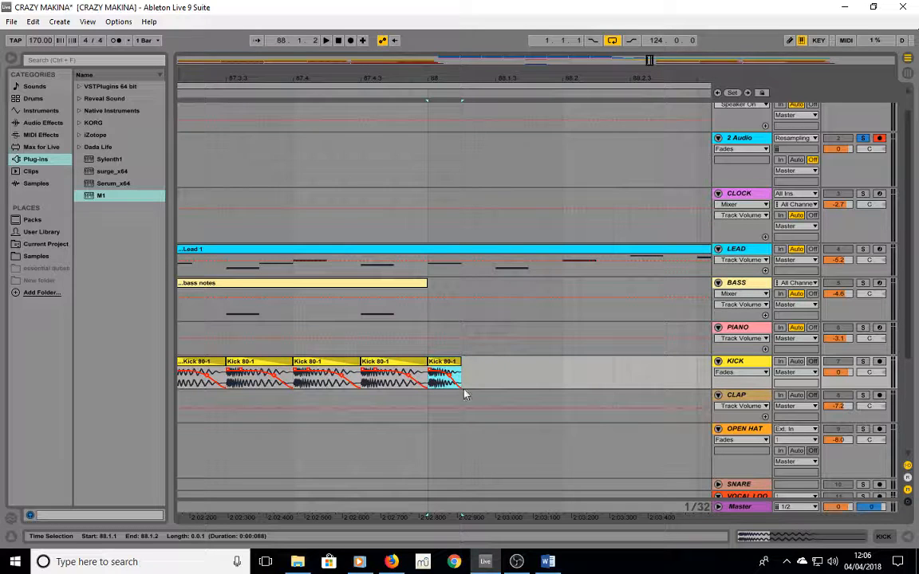
{"action": "key", "text": "ctrl+alt+f"}
{"action": "mouse_move", "coordinate": [451, 388]}
{"action": "left_mouse_down"}
{"action": "mouse_move", "coordinate": [432, 381]}
{"action": "mouse_move", "coordinate": [453, 382]}
{"action": "left_mouse_up"}
{"action": "left_click_drag", "start_coordinate": [452, 388], "coordinate": [437, 378]}
- Duplicate the quarter-beat kick repeatedly from bar 88 up to 88.3.2
{"action": "left_click_drag", "start_coordinate": [547, 73], "coordinate": [547, 56]}
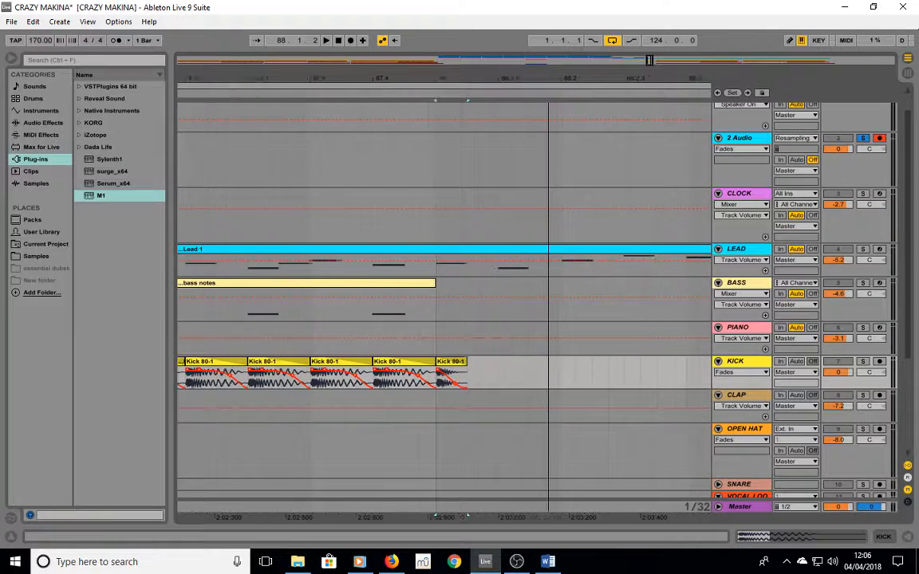
{"action": "left_click", "coordinate": [482, 365]}
{"action": "key", "text": "ctrl+d"}
{"action": "key", "text": "ctrl+d"}
{"action": "key", "text": "ctrl+d"}
{"action": "key", "text": "ctrl+d"}
{"action": "key", "text": "ctrl+d"}
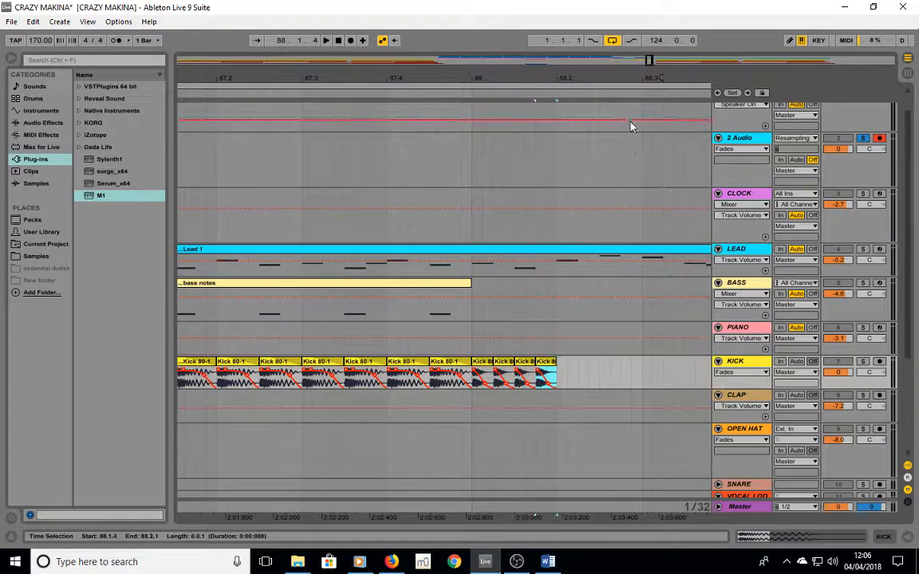
- Solo the KICK track and play the kick build-up from bar 81 into bar 89
{"action": "left_click", "coordinate": [653, 75]}
{"action": "key", "text": "minus"}
{"action": "key", "text": "minus"}
{"action": "key", "text": "minus"}
{"action": "key", "text": "minus"}
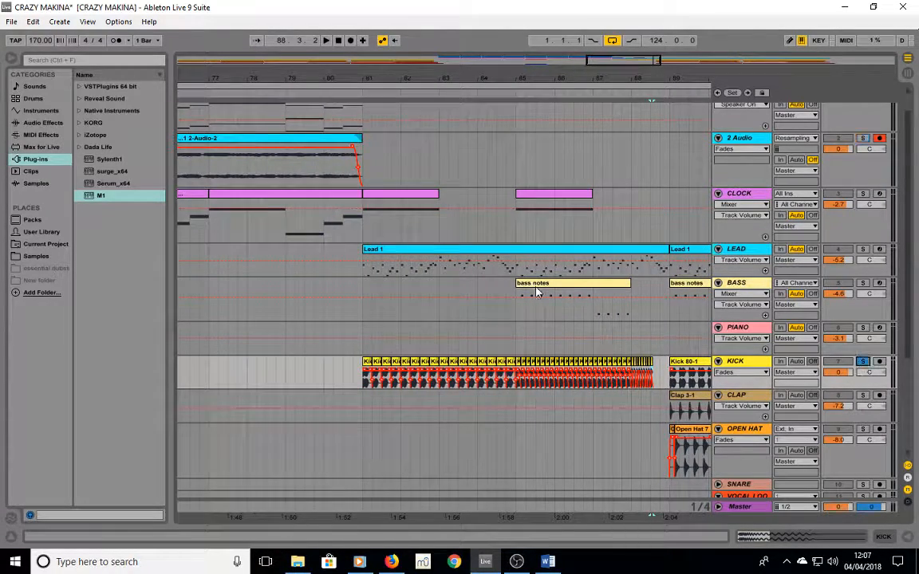
{"action": "left_click", "coordinate": [363, 95]}
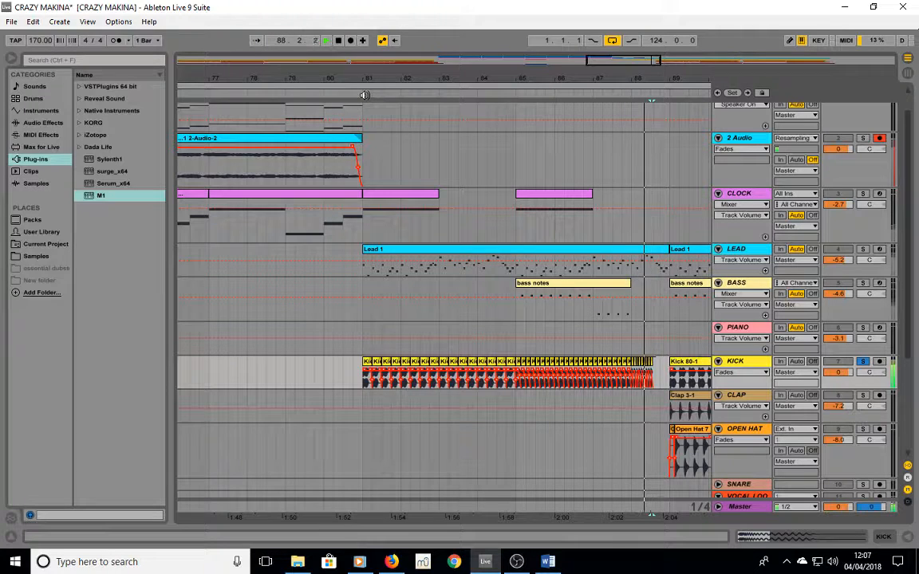
{"action": "key", "text": "space"}
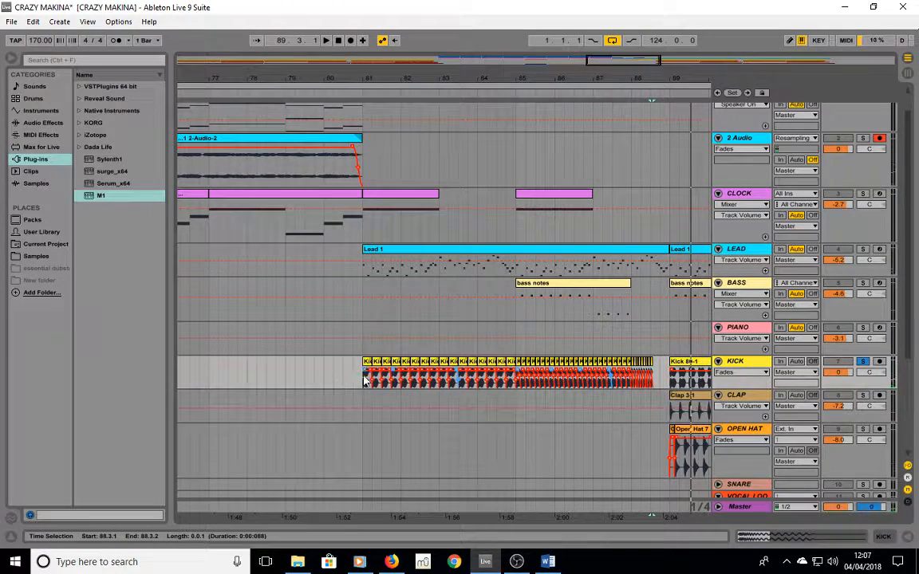
- Consolidate the kick build-up from bar 81 to bar 89 into a single clip
{"action": "left_click_drag", "start_coordinate": [364, 382], "coordinate": [667, 379]}
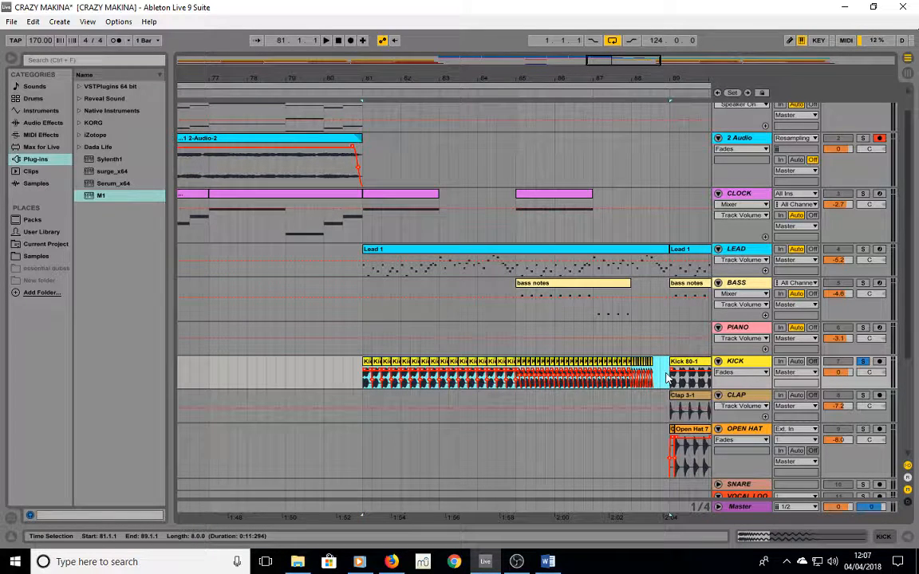
{"action": "key", "text": "ctrl+j"}
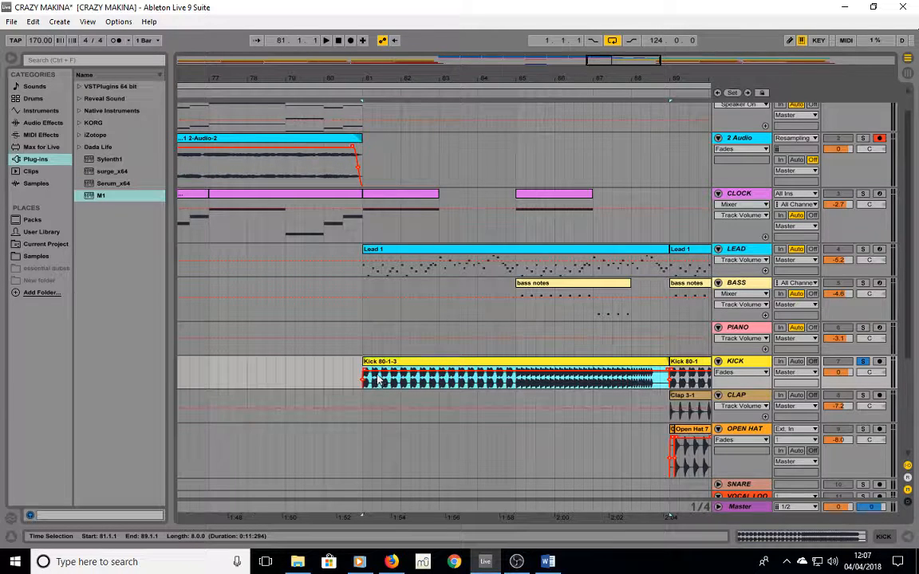
- Fade in the consolidated kick build-up from bar 81 to just before bar 87 and play it back from bar 81
{"action": "left_click", "coordinate": [366, 375]}
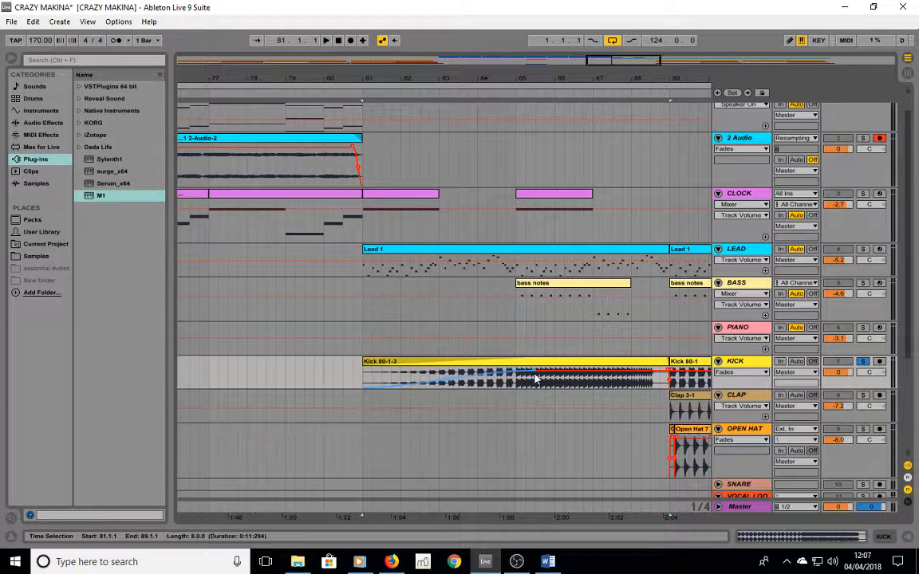
{"action": "left_click_drag", "start_coordinate": [535, 379], "coordinate": [583, 379]}
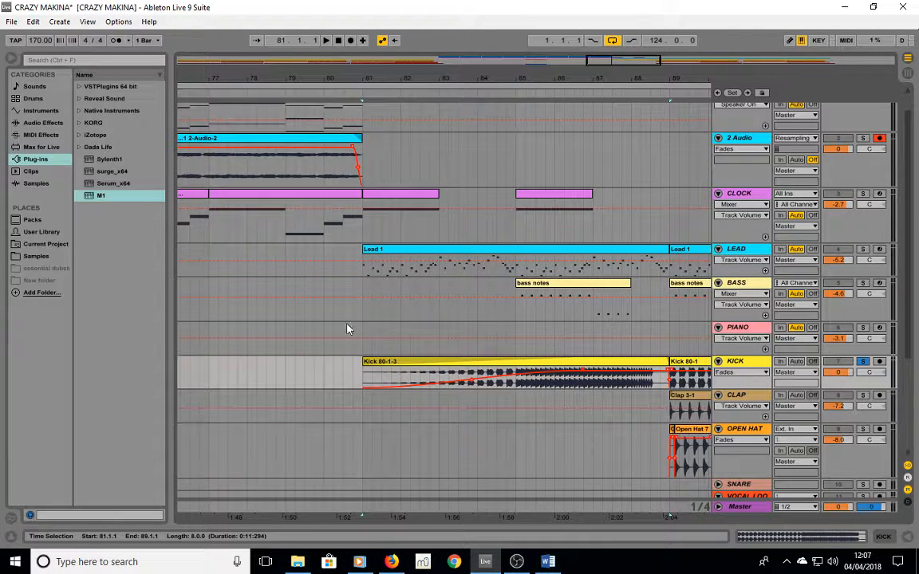
{"action": "left_click", "coordinate": [364, 97]}
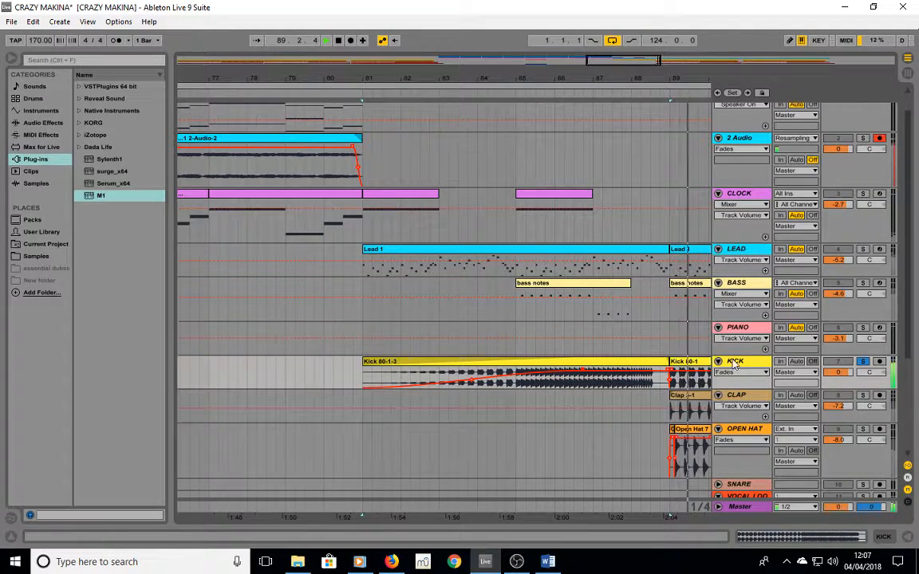
{"action": "left_click", "coordinate": [365, 96]}
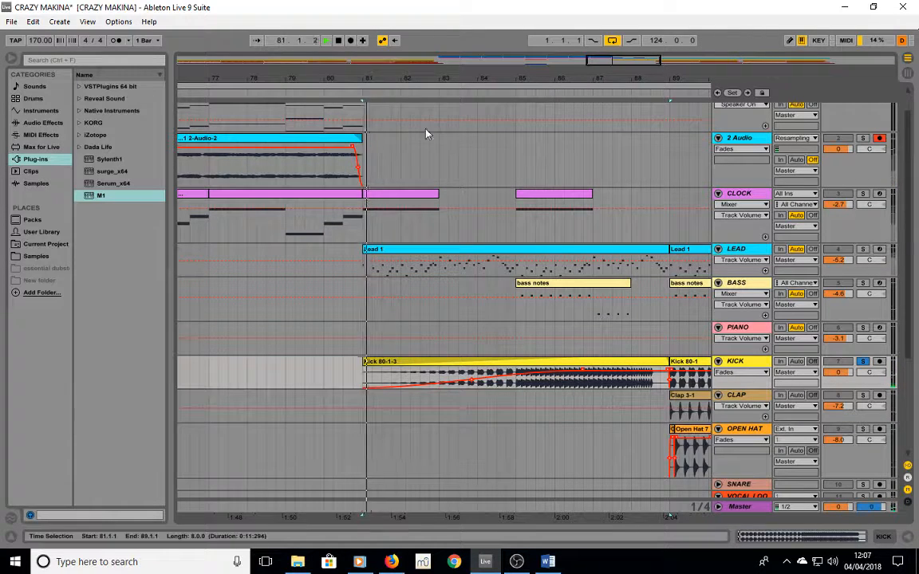
- Unsolo the KICK track and play all tracks from just before bar 80 through the kick build-up into bar 89
{"action": "left_click", "coordinate": [863, 363]}
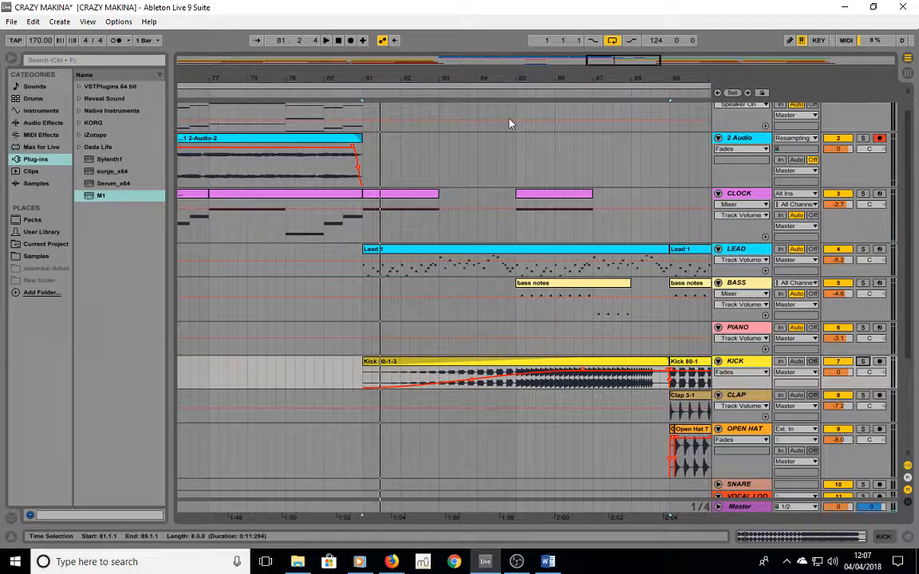
{"action": "left_click", "coordinate": [292, 92]}
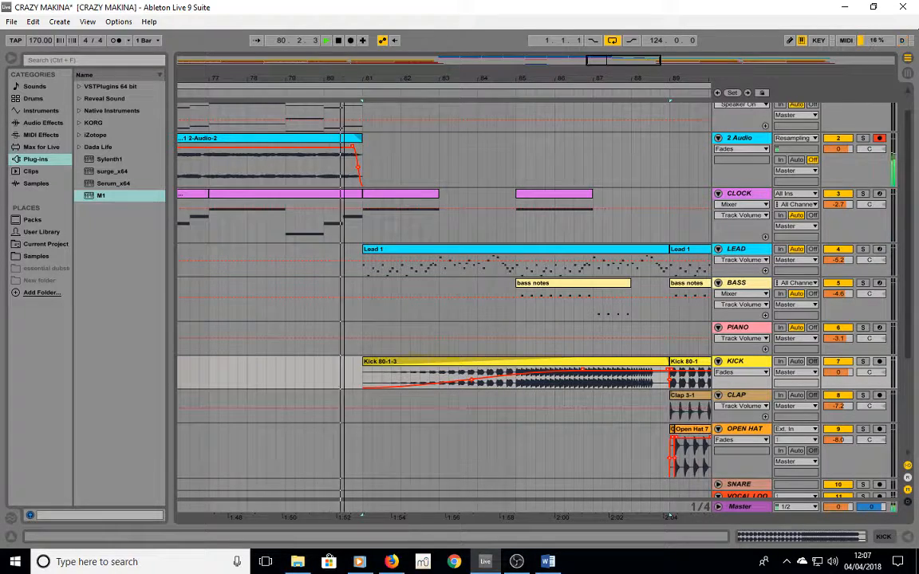
{"action": "key", "text": "minus"}
{"action": "key", "text": "minus"}
{"action": "key", "text": "minus"}
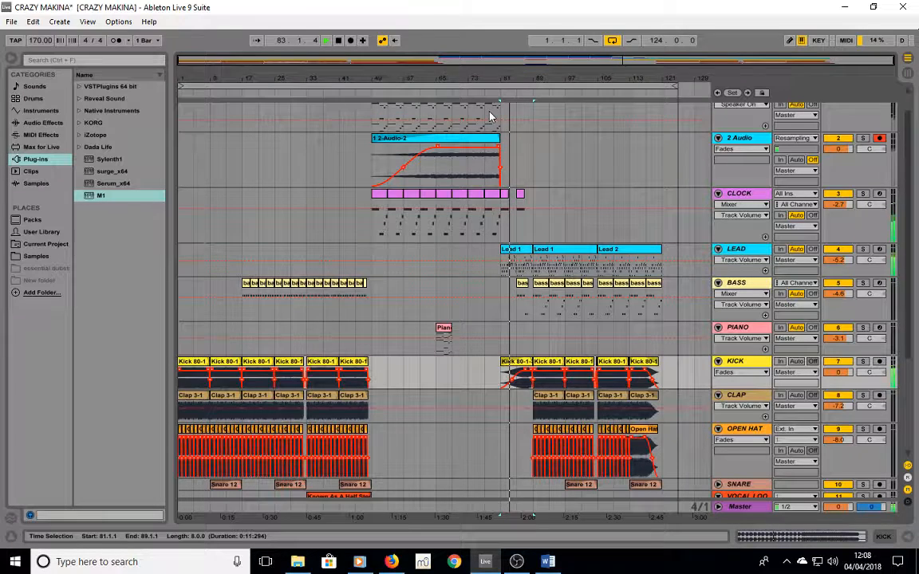
{"action": "scroll", "coordinate": [493, 180], "scroll_direction": "up", "scroll_amount": 1}
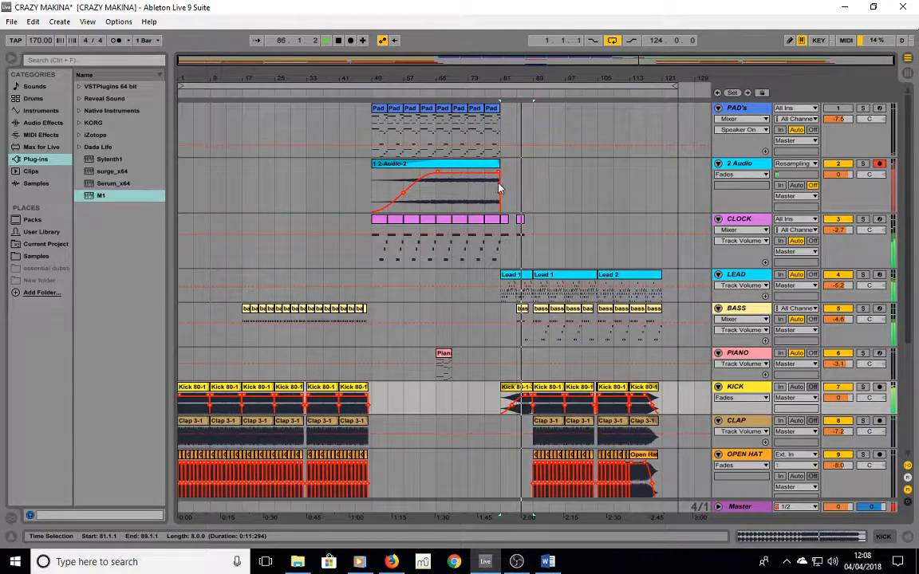
{"action": "left_click_drag", "start_coordinate": [537, 78], "coordinate": [538, 159]}
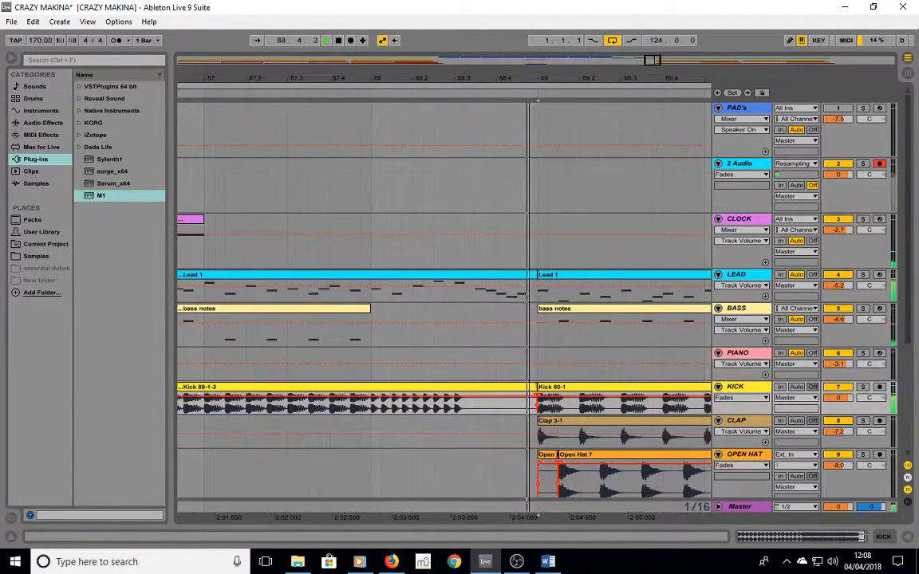
{"action": "left_click_drag", "start_coordinate": [537, 101], "coordinate": [538, 76]}
- Play the breakdown section from bar 49 with all tracks audible
{"action": "left_click", "coordinate": [372, 94]}
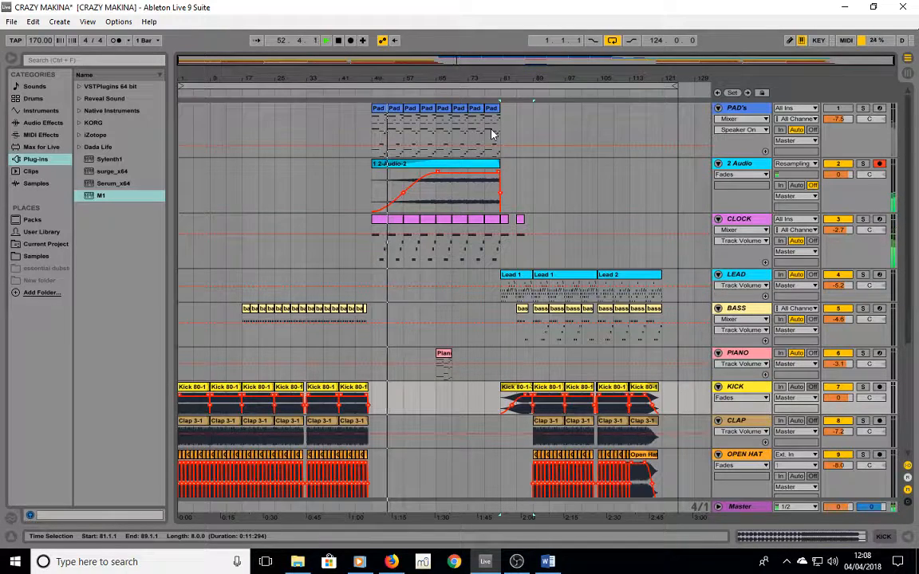
{"action": "scroll", "coordinate": [511, 243], "scroll_direction": "down", "scroll_amount": 5}
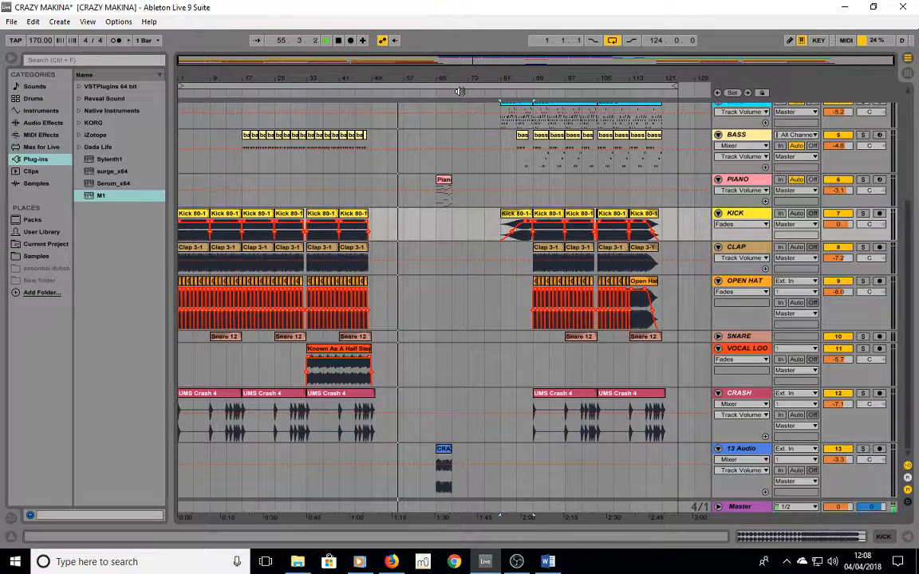
{"action": "key", "text": "space"}
- Solo the PIANO track and play the Piano 2 clip from bar 65
{"action": "left_click_drag", "start_coordinate": [449, 73], "coordinate": [448, 144]}
{"action": "left_click", "coordinate": [414, 184]}
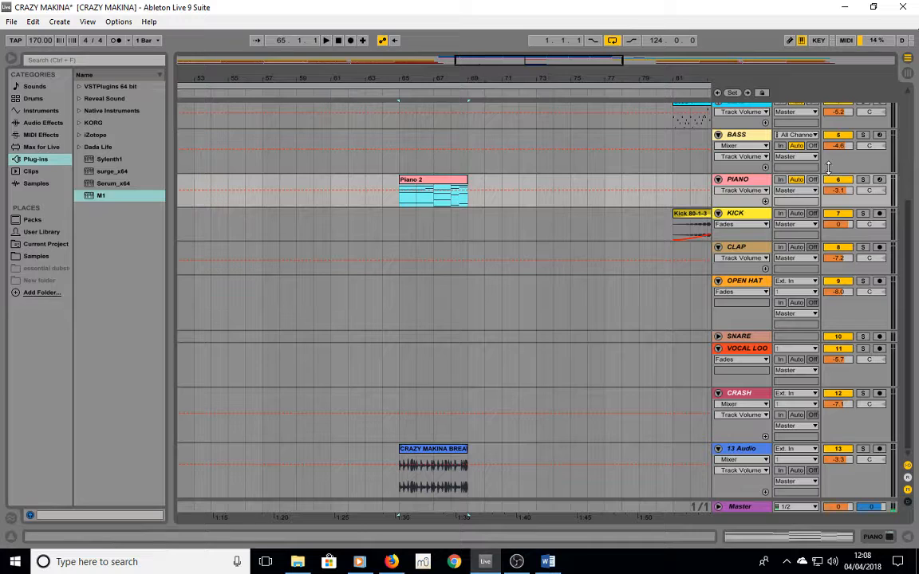
{"action": "left_click", "coordinate": [864, 182]}
{"action": "key", "text": "space"}
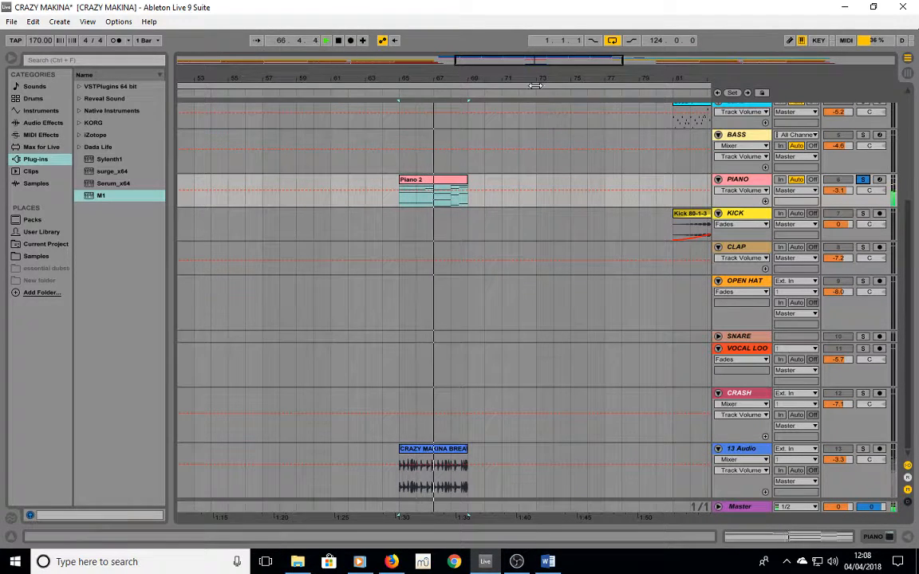
{"action": "left_click_drag", "start_coordinate": [538, 77], "coordinate": [540, 47]}
{"action": "key", "text": "space"}
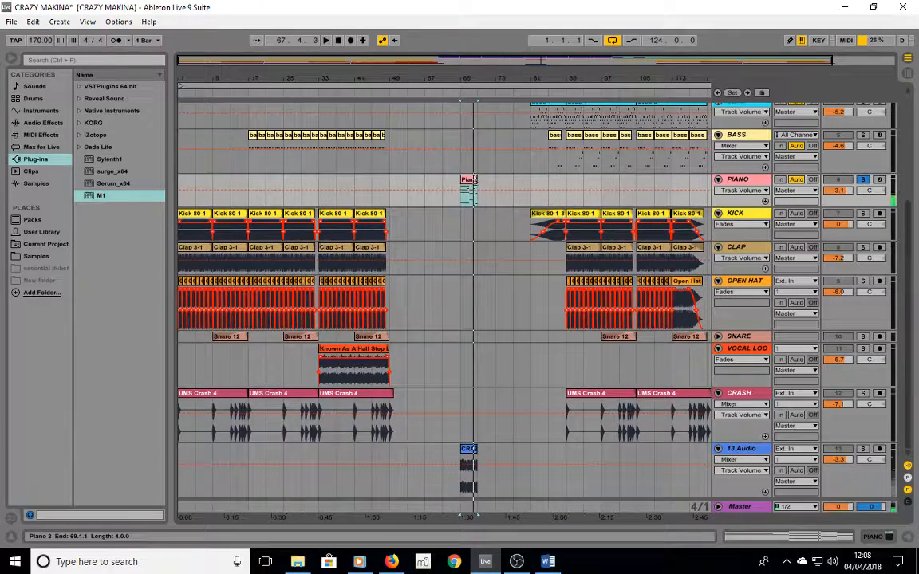
- Duplicate the Piano 2 clip three times to fill bars 65 to 81 and consolidate the copies into one clip
{"action": "key", "text": "ctrl+d"}
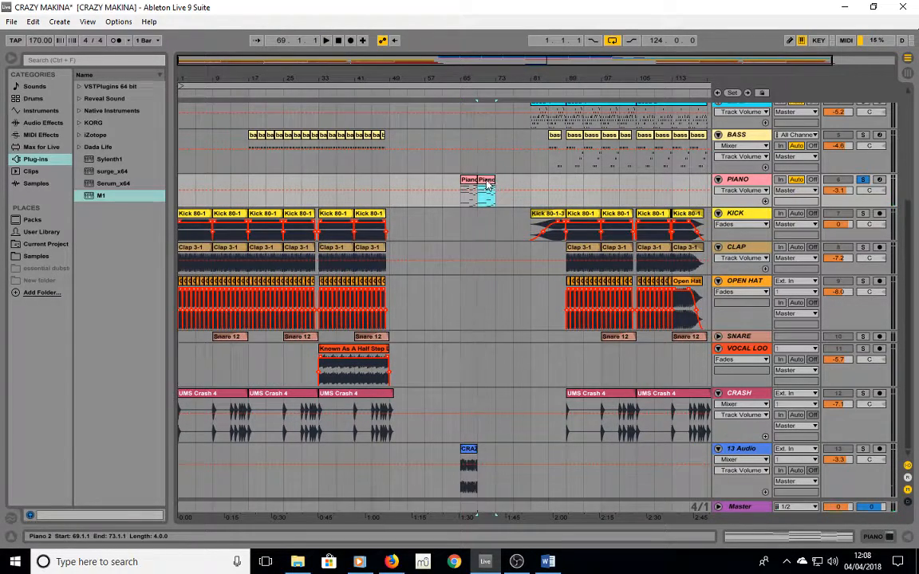
{"action": "key", "text": "ctrl+d"}
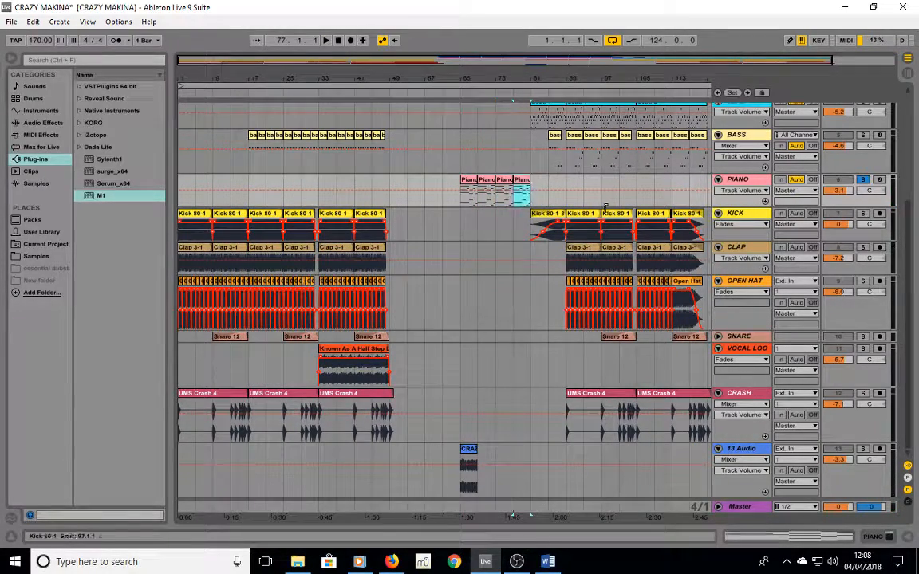
{"action": "key", "text": "ctrl+d"}
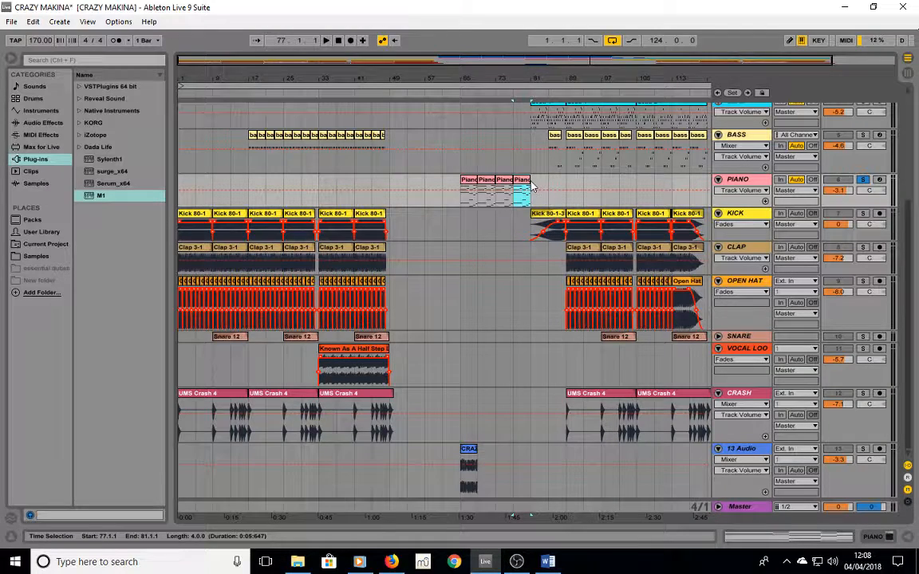
{"action": "left_click", "coordinate": [471, 190], "text": "shift"}
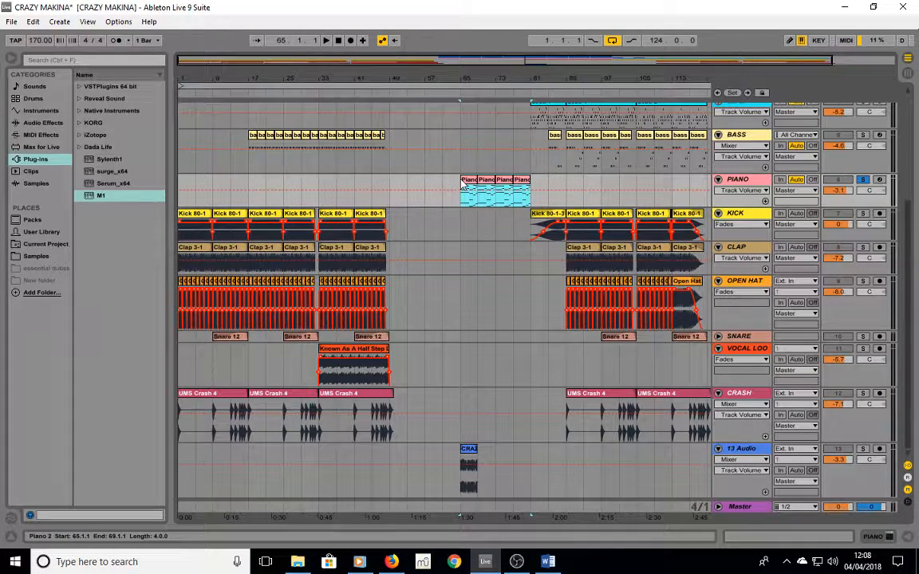
{"action": "key", "text": "ctrl+j"}
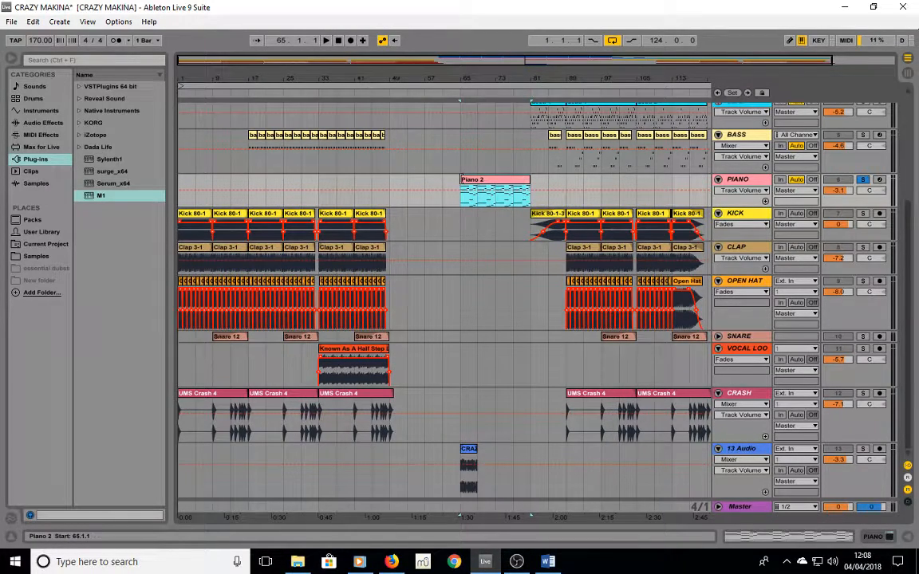
- Examine the piano chord notes of the consolidated Piano 2 clip in an enlarged note editor
{"action": "double_click", "coordinate": [499, 182]}
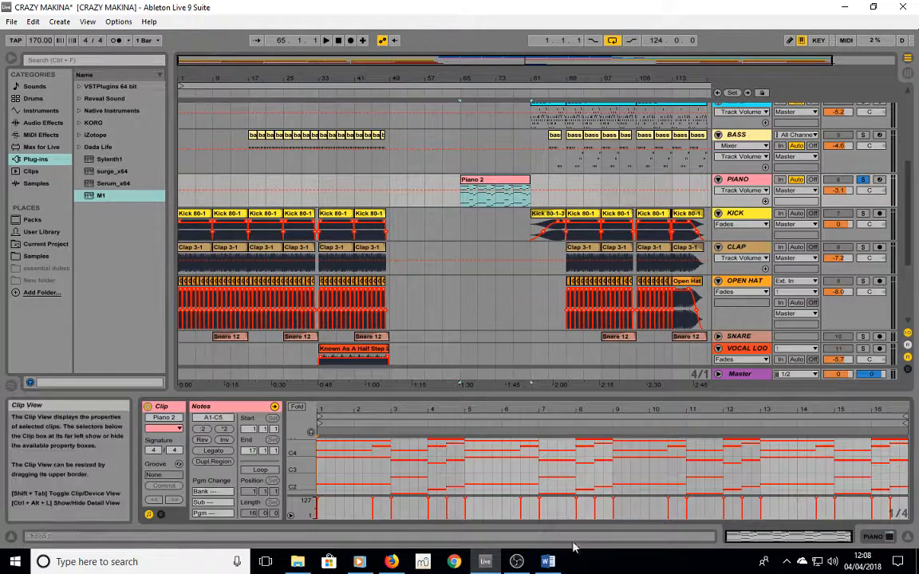
{"action": "left_click_drag", "start_coordinate": [552, 394], "coordinate": [571, 152]}
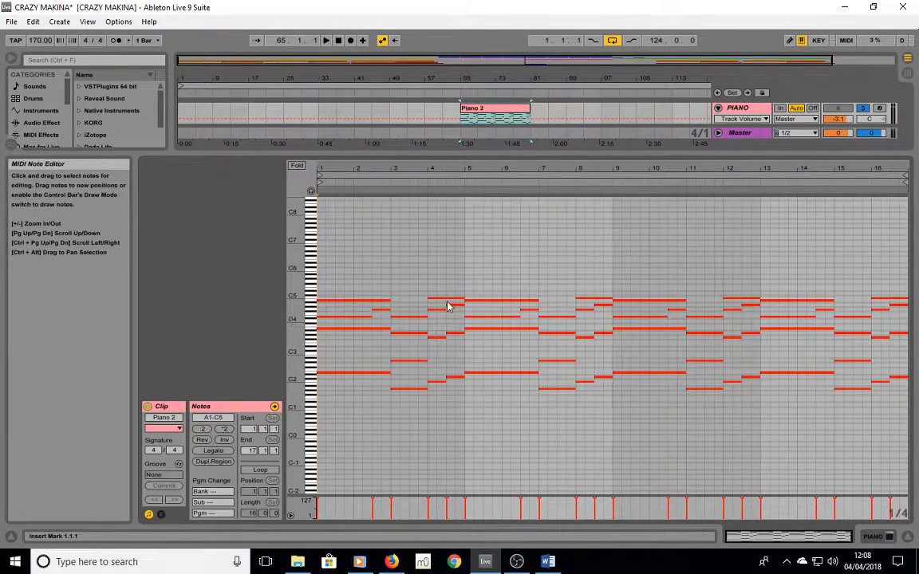
{"action": "left_click_drag", "start_coordinate": [540, 154], "coordinate": [535, 393]}
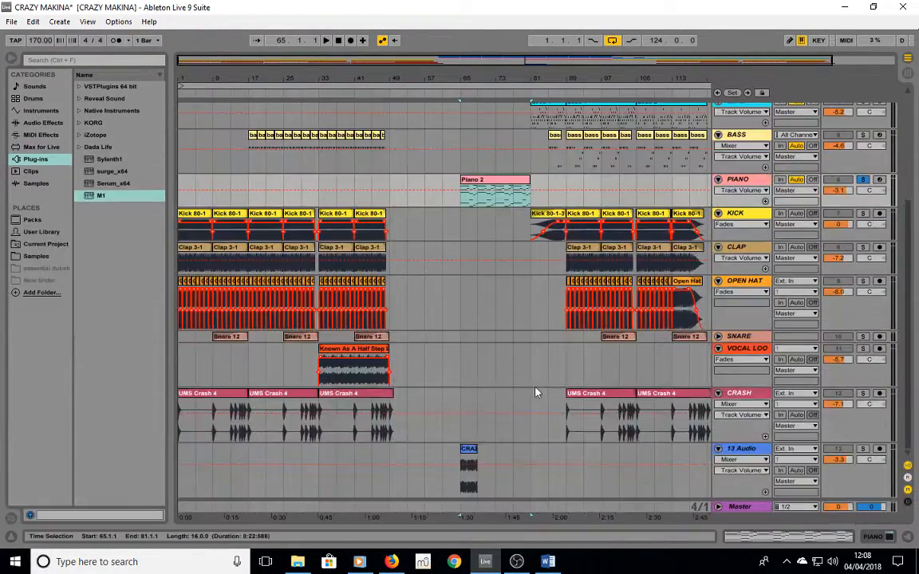
- Duplicate the CRAZY MAKINA BREAKBEAT clip up to bar 81 and consolidate bars 65 to 81 into one clip
{"action": "left_click", "coordinate": [472, 461]}
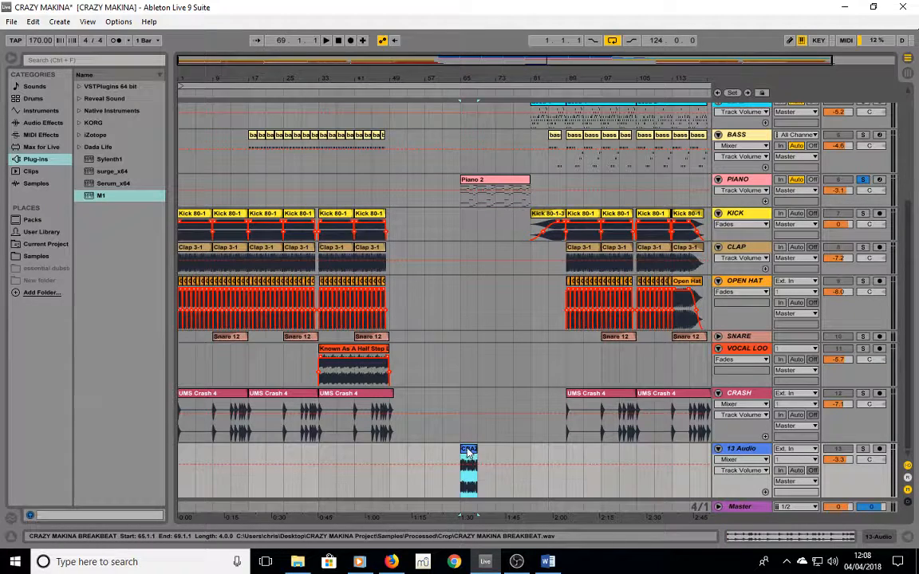
{"action": "left_click_drag", "start_coordinate": [473, 461], "coordinate": [525, 455]}
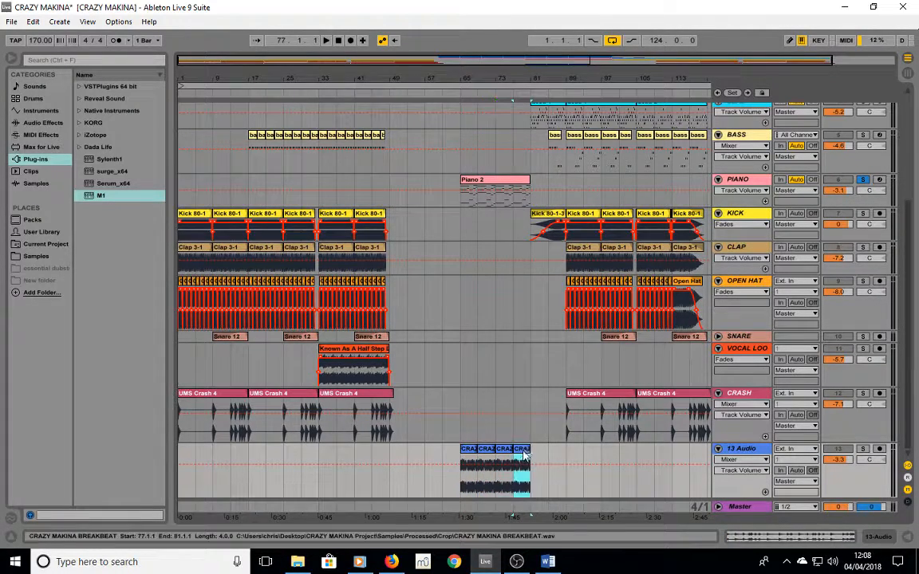
{"action": "left_click", "coordinate": [463, 465], "text": "shift"}
{"action": "key", "text": "ctrl+j"}
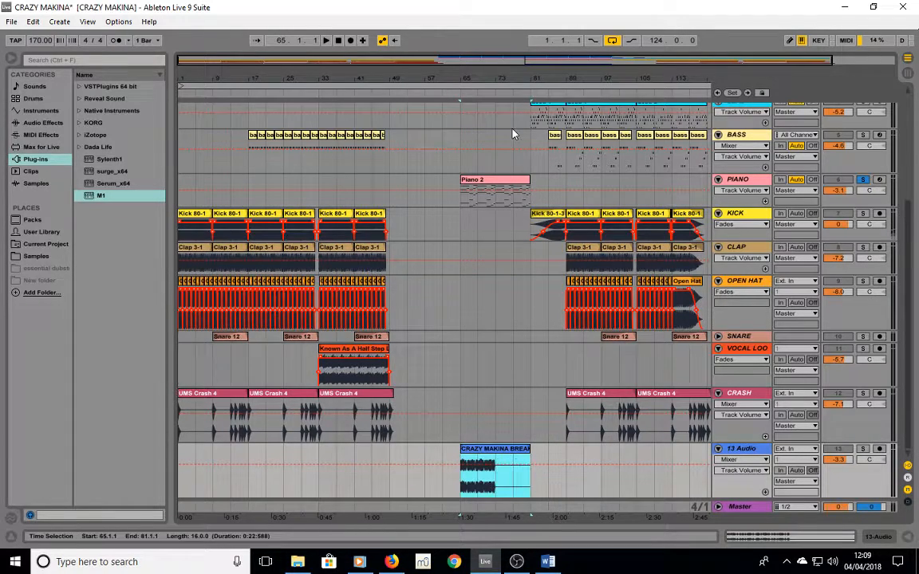
- Solo the 13 Audio track and open the consolidated breakbeat clip in an enlarged sample editor
{"action": "left_click_drag", "start_coordinate": [520, 78], "coordinate": [520, 124]}
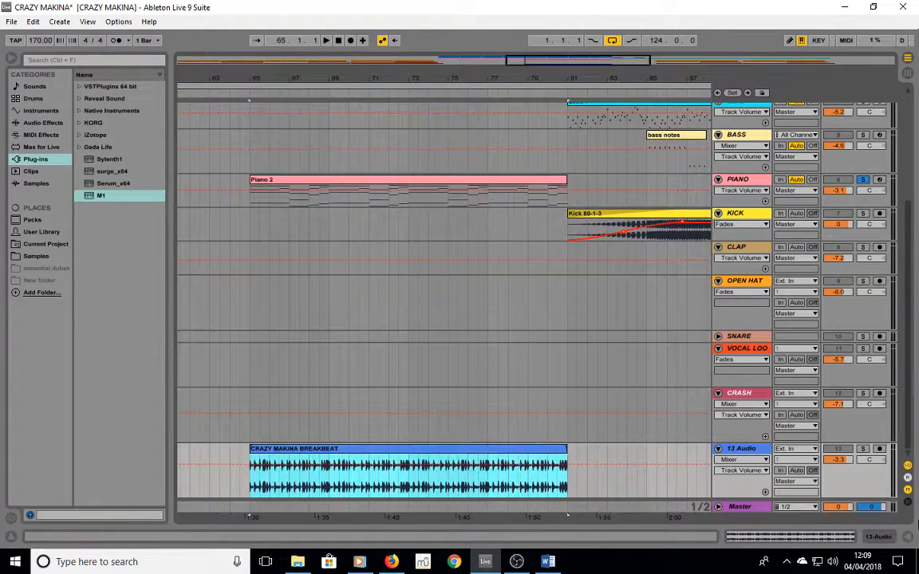
{"action": "left_click", "coordinate": [863, 450]}
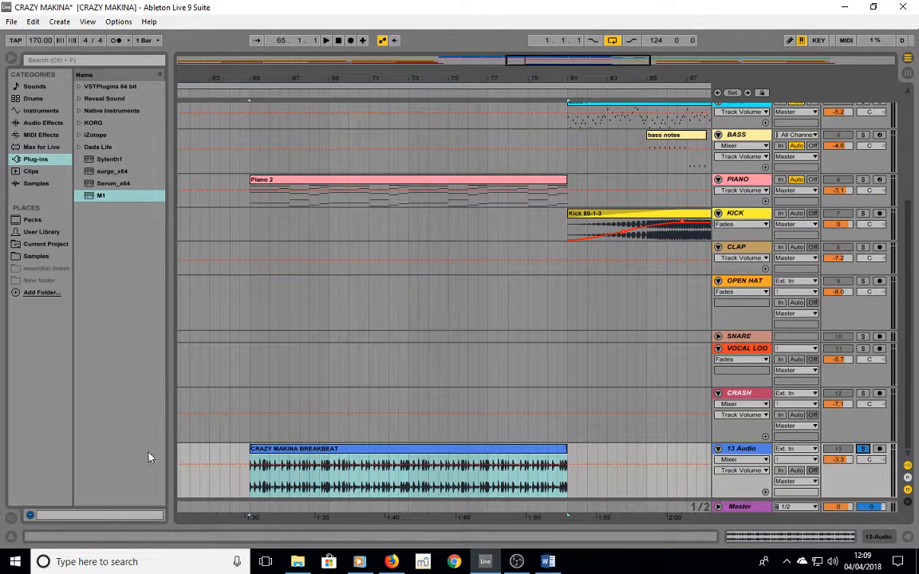
{"action": "left_click", "coordinate": [250, 479]}
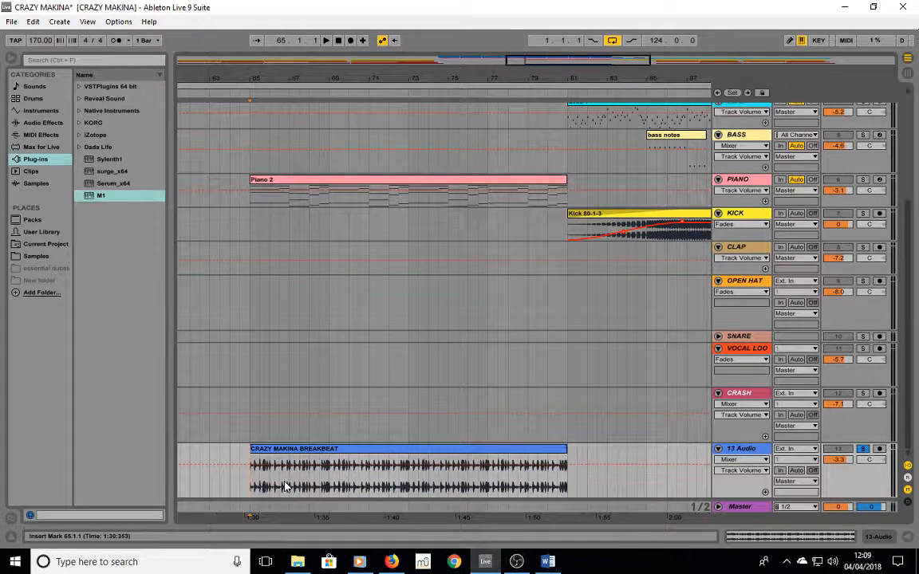
{"action": "double_click", "coordinate": [295, 449]}
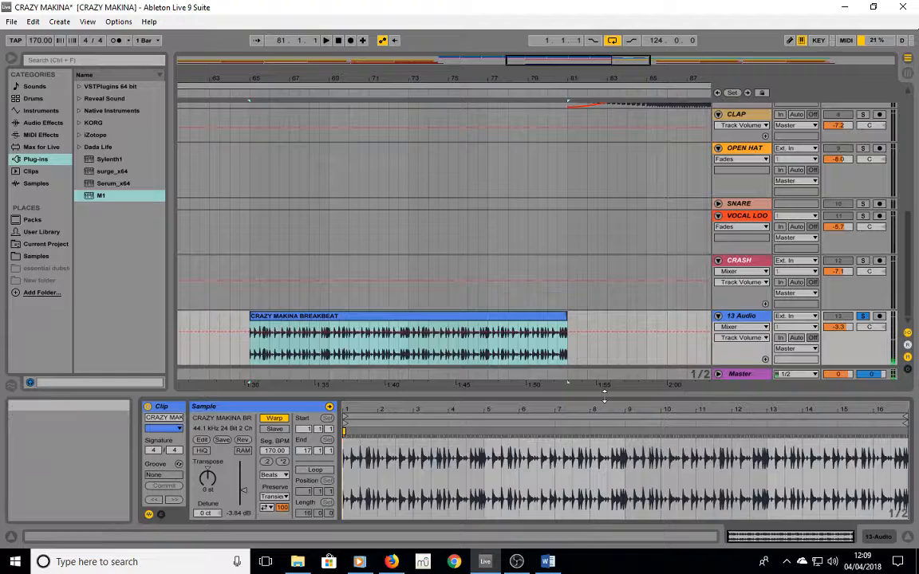
{"action": "left_click_drag", "start_coordinate": [450, 398], "coordinate": [448, 348]}
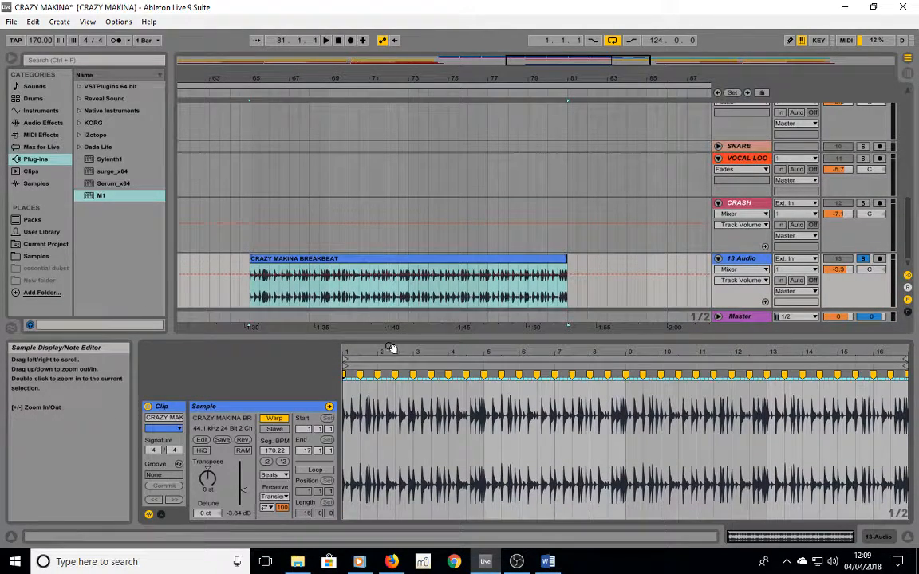
{"action": "left_click_drag", "start_coordinate": [390, 344], "coordinate": [363, 335]}
- Try the Complex Pro warp mode on the breakbeat clip, and settle on the Texture mode
{"action": "left_click", "coordinate": [273, 475]}
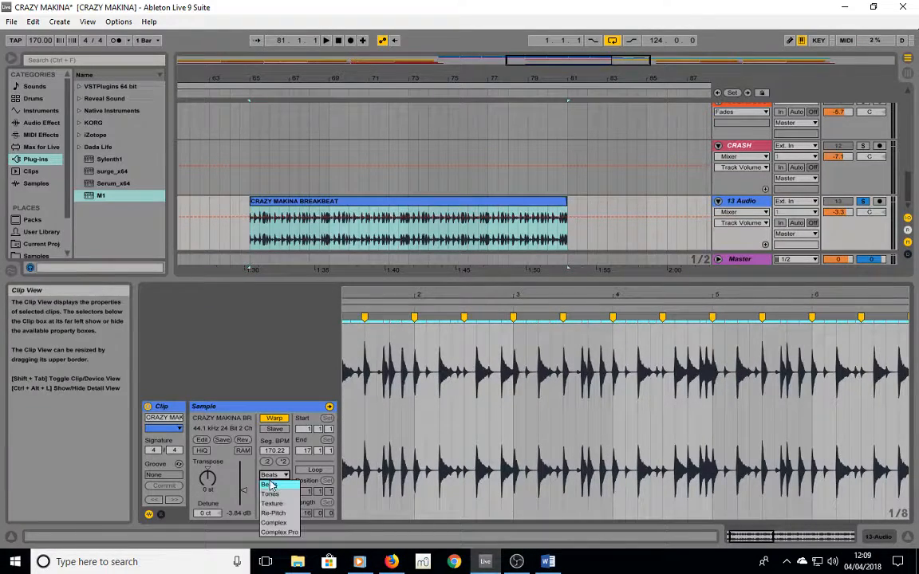
{"action": "left_click", "coordinate": [279, 532]}
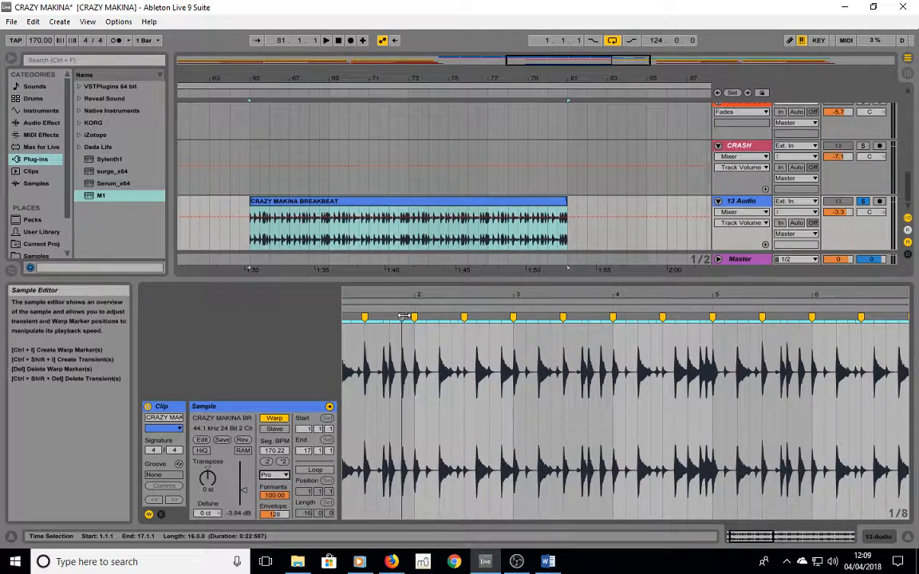
{"action": "left_click", "coordinate": [274, 475]}
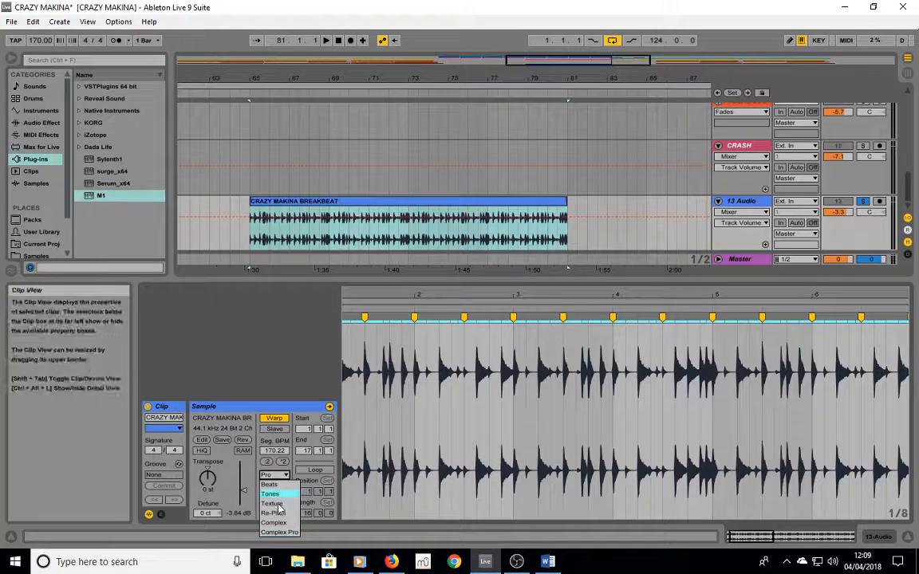
{"action": "left_click", "coordinate": [279, 503]}
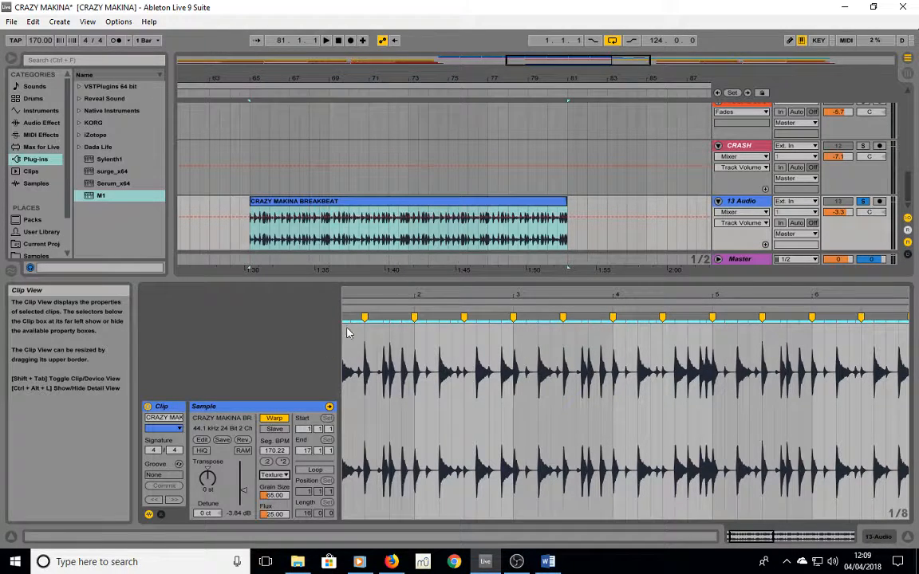
{"action": "left_click_drag", "start_coordinate": [365, 359], "coordinate": [392, 360]}
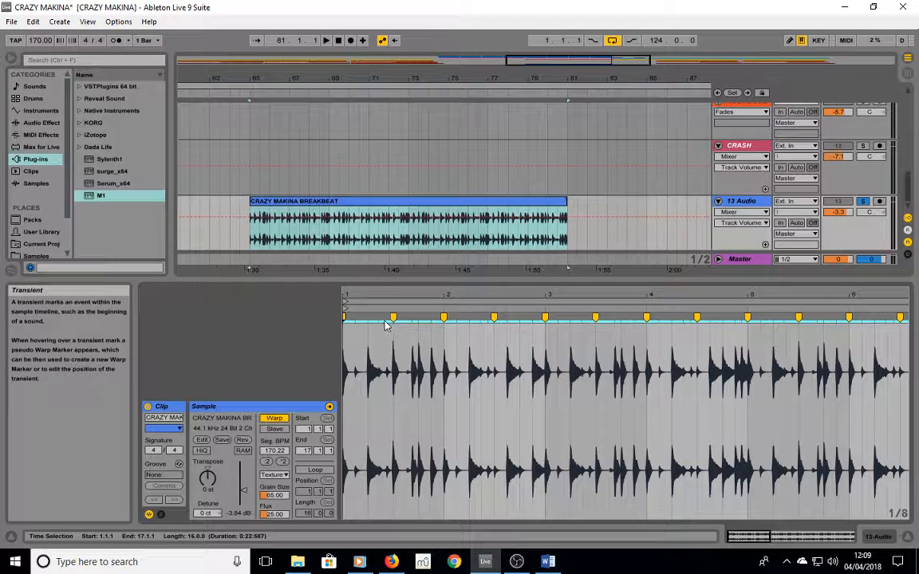
- Add a warp marker on the breakbeat hit just before bar 2, audition it pulled back to 1.4.1, and return it to 1.4.3
{"action": "left_click", "coordinate": [432, 317]}
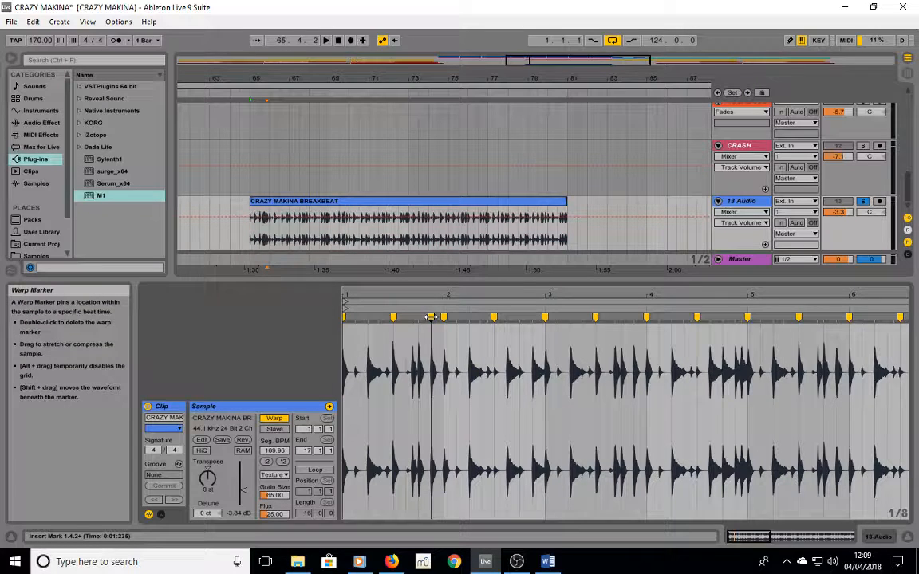
{"action": "left_click_drag", "start_coordinate": [431, 317], "coordinate": [418, 317]}
{"action": "key", "text": "space"}
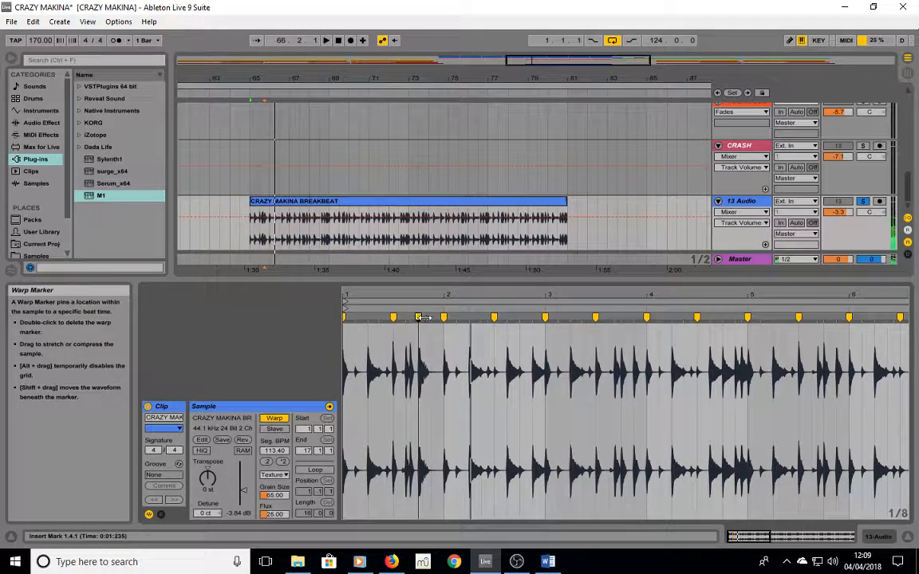
{"action": "left_click_drag", "start_coordinate": [423, 316], "coordinate": [431, 317]}
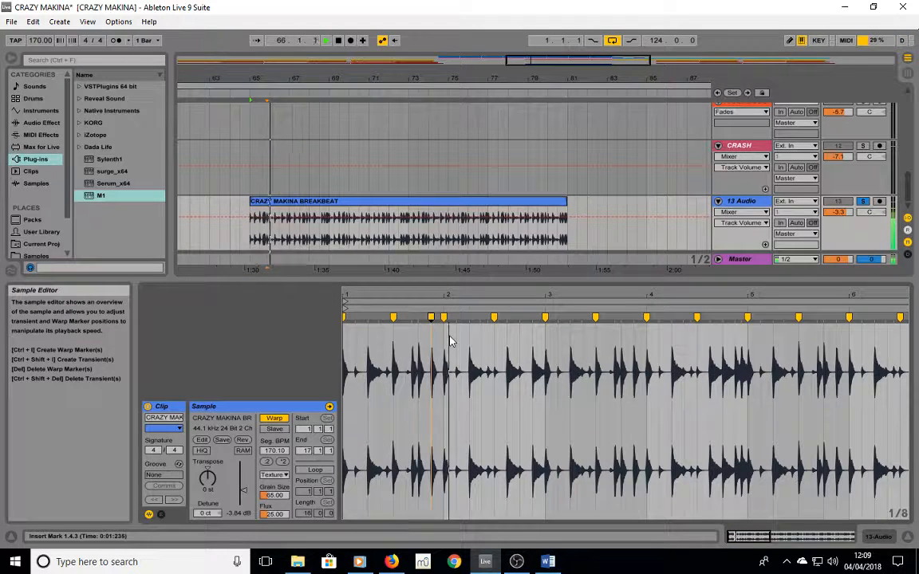
- Pin the last long hit of bar 2 with a warp marker, stretch its tail from beat 2.4 to just before bar 3, and audition it
{"action": "double_click", "coordinate": [506, 318]}
{"action": "double_click", "coordinate": [519, 317]}
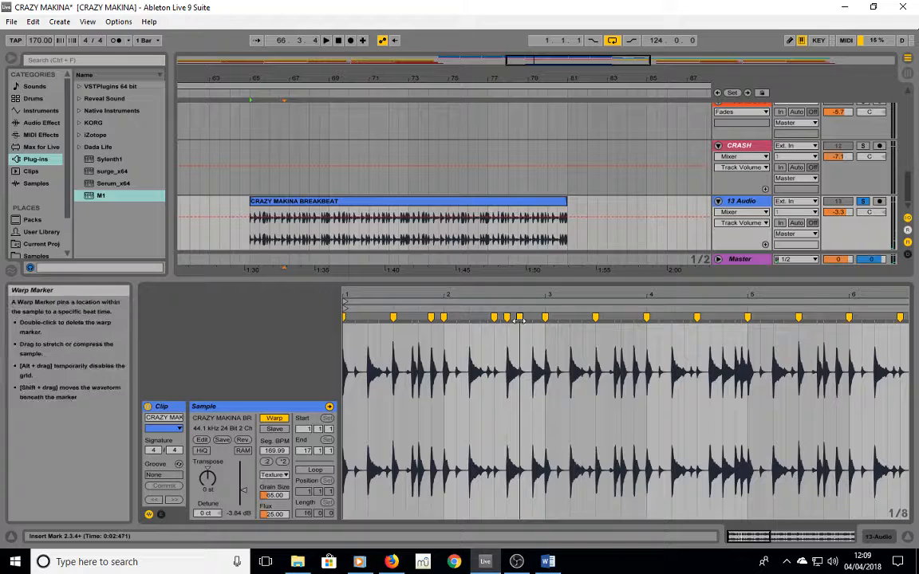
{"action": "double_click", "coordinate": [532, 317]}
{"action": "double_click", "coordinate": [520, 317]}
{"action": "key", "text": "space"}
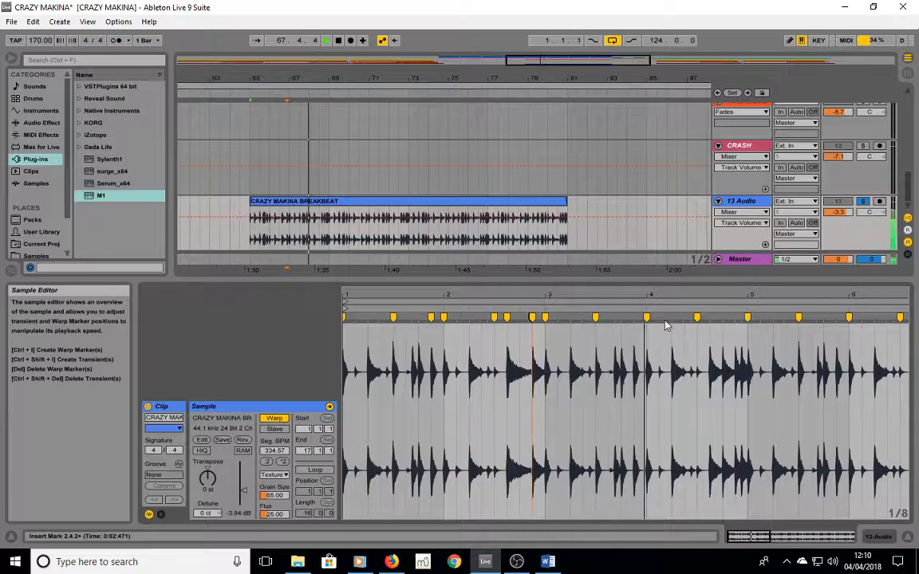
- Add warp markers at beat 6.4 and on the hit just before bar 7 of the breakbeat clip
{"action": "left_click_drag", "start_coordinate": [657, 297], "coordinate": [656, 264]}
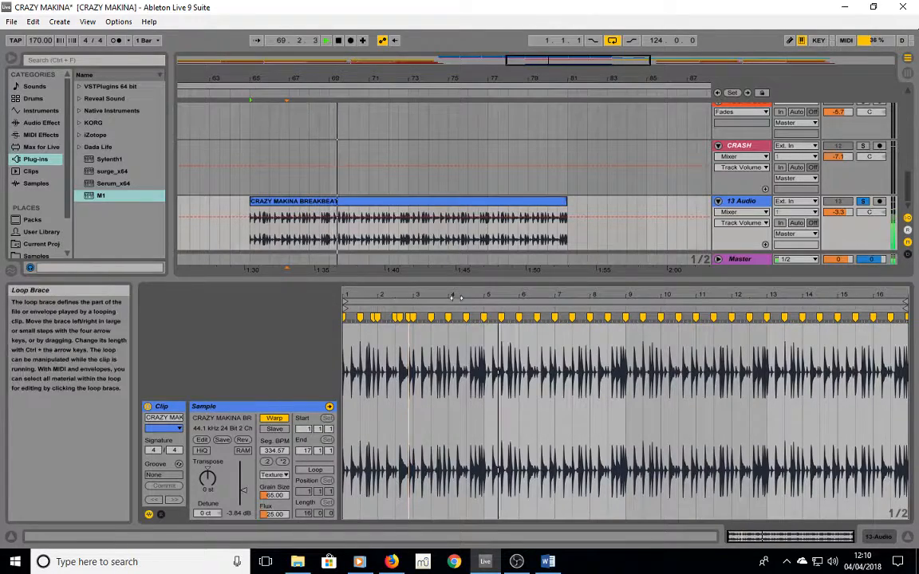
{"action": "left_click_drag", "start_coordinate": [485, 299], "coordinate": [477, 328]}
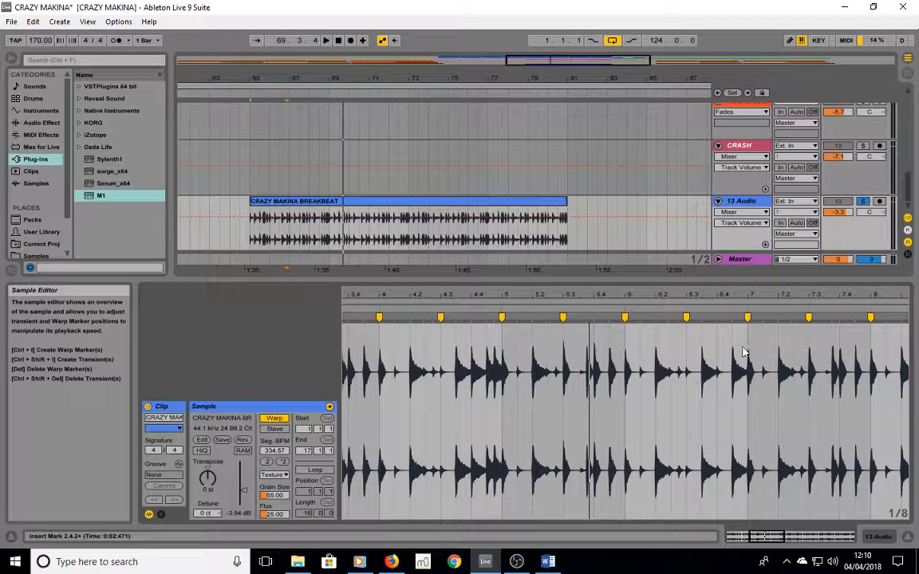
{"action": "left_click", "coordinate": [718, 316]}
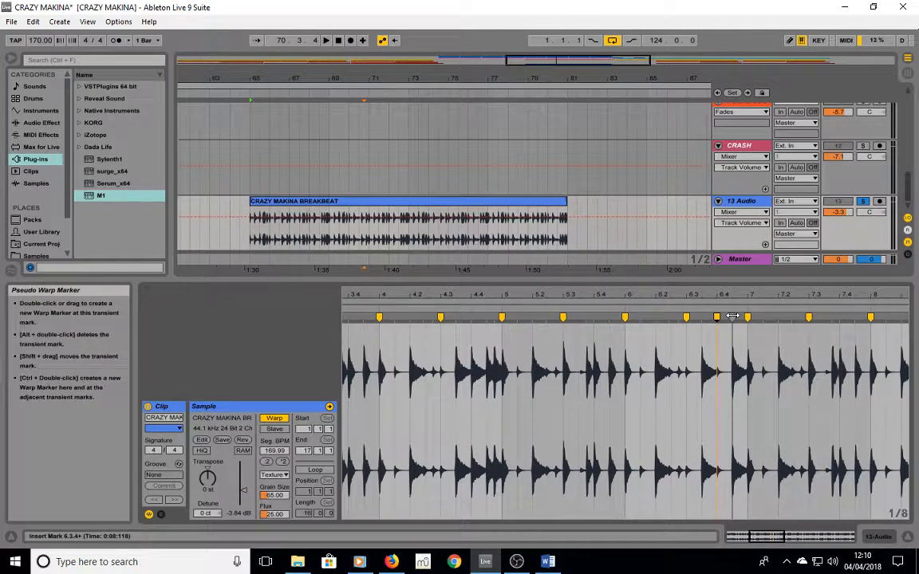
{"action": "double_click", "coordinate": [734, 317]}
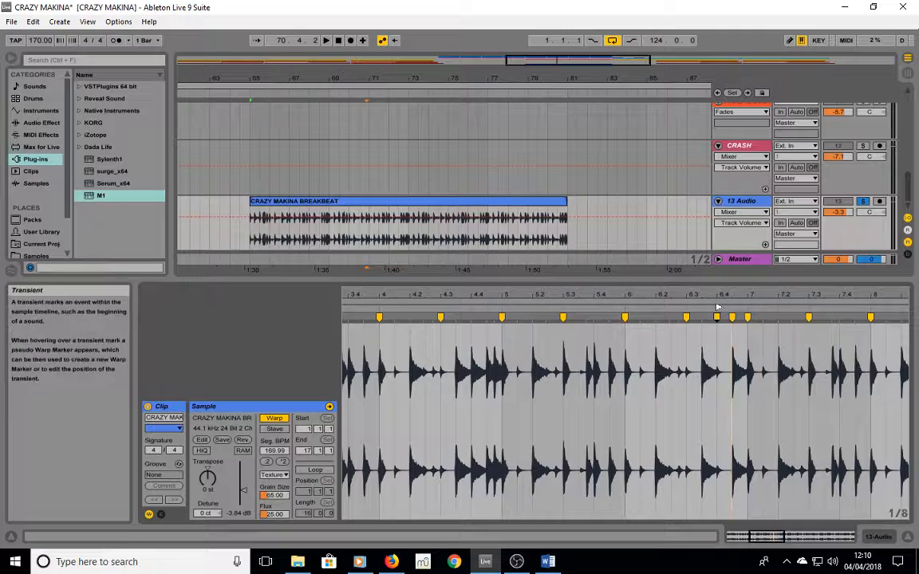
- Pin the start of the hit between beats 6.3 and 6.4 with a warp marker and stretch its tail from 6.4 toward the next hit
{"action": "key", "text": "ctrl+z"}
{"action": "key", "text": "plus"}
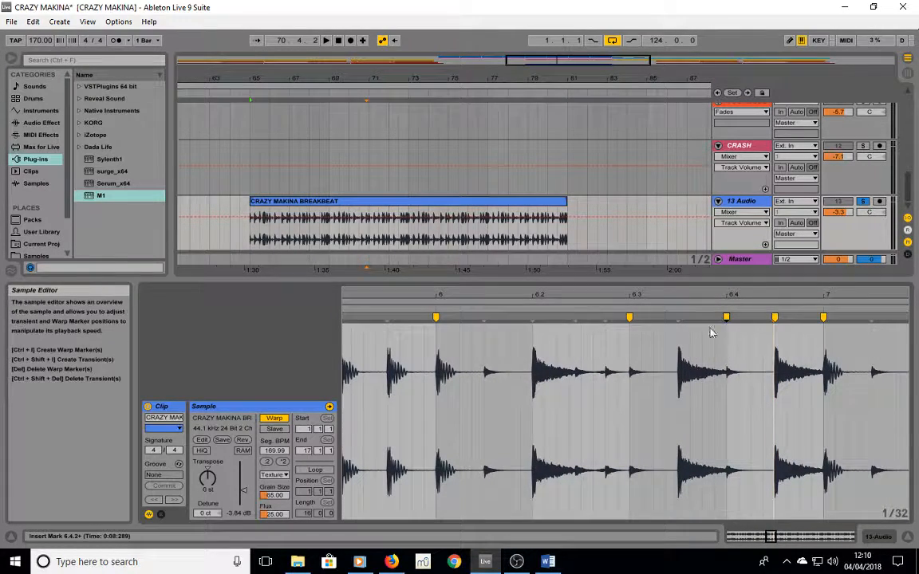
{"action": "mouse_move", "coordinate": [728, 316]}
{"action": "left_mouse_down"}
{"action": "mouse_move", "coordinate": [771, 317]}
{"action": "mouse_move", "coordinate": [727, 317]}
{"action": "left_mouse_up"}
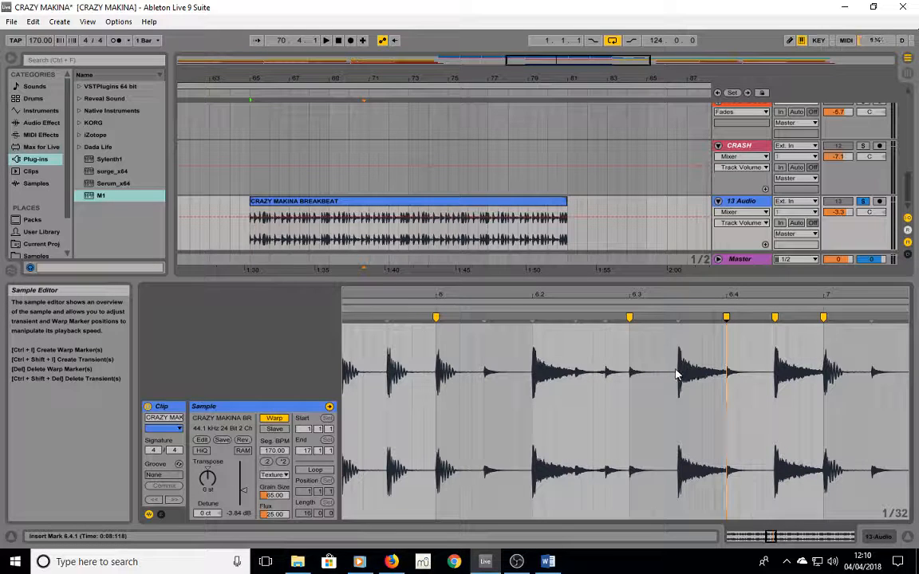
{"action": "double_click", "coordinate": [678, 317]}
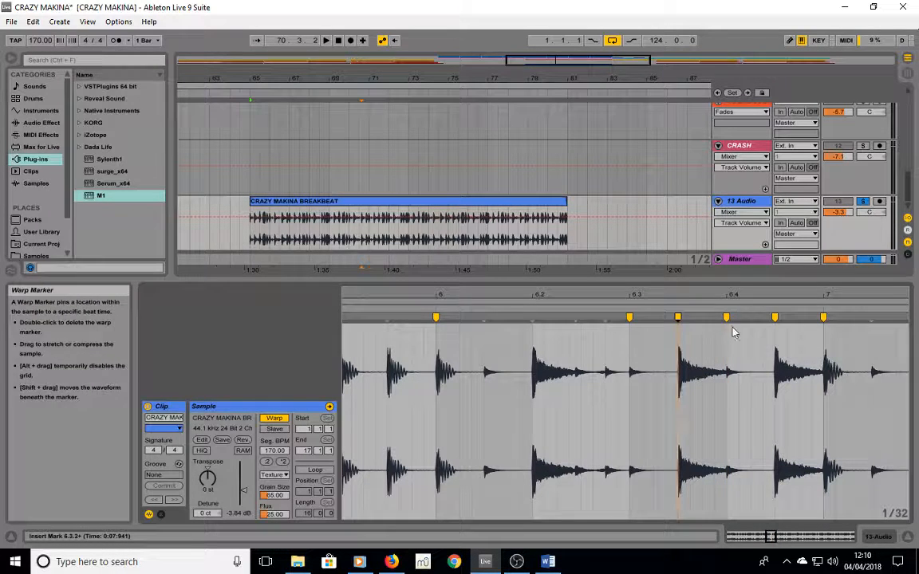
{"action": "mouse_move", "coordinate": [727, 317]}
{"action": "left_mouse_down"}
{"action": "mouse_move", "coordinate": [774, 316]}
{"action": "mouse_move", "coordinate": [717, 317]}
{"action": "mouse_move", "coordinate": [778, 317]}
{"action": "mouse_move", "coordinate": [549, 296]}
{"action": "left_mouse_up"}
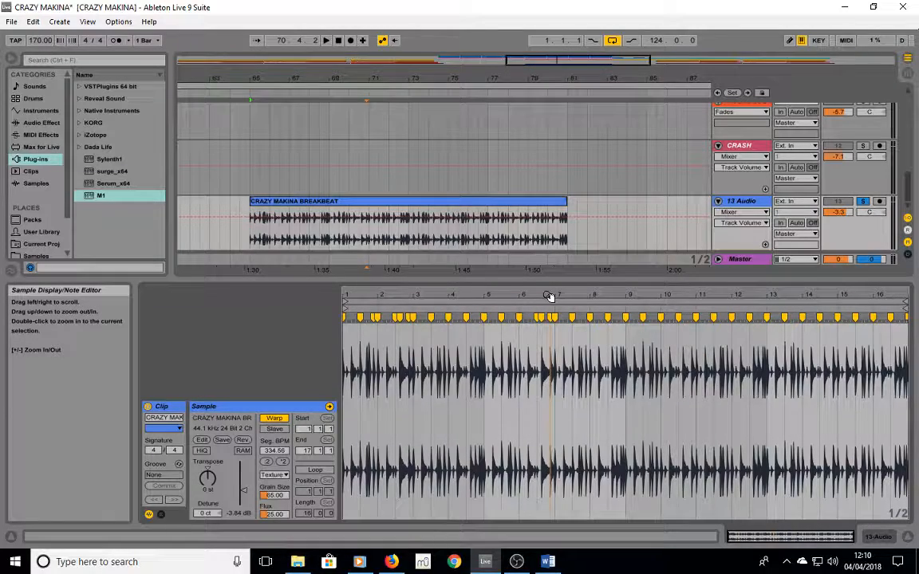